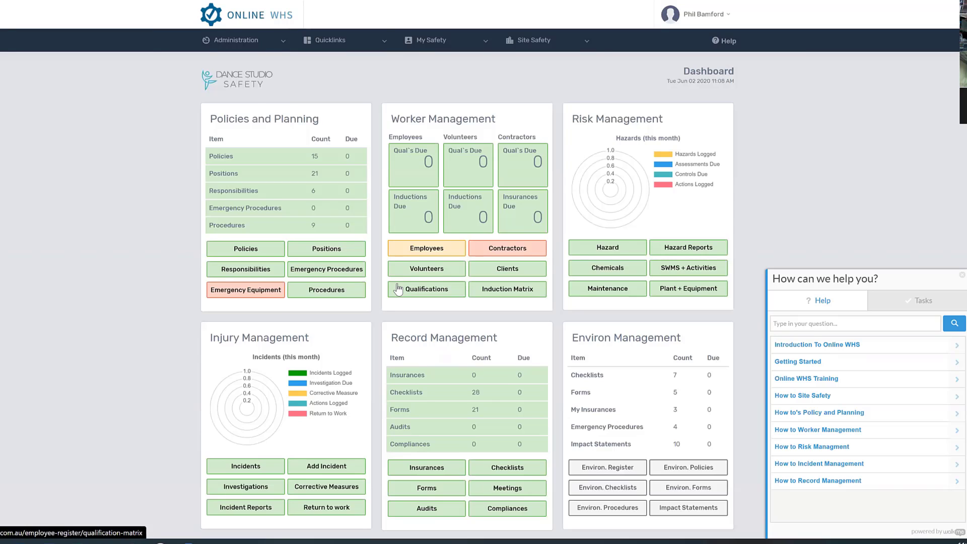
# Step: Preview the dashboard in the browser's mobile device view, with the help panel collapsed, and examine how its management sections stack
pyautogui.hotkey('ctrl', 'shift', 'i')
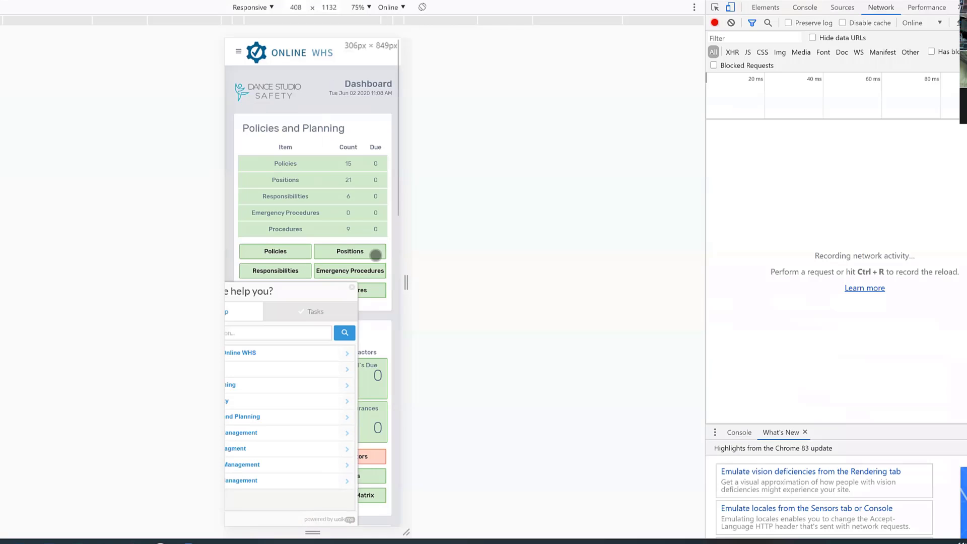
pyautogui.click(351, 292)
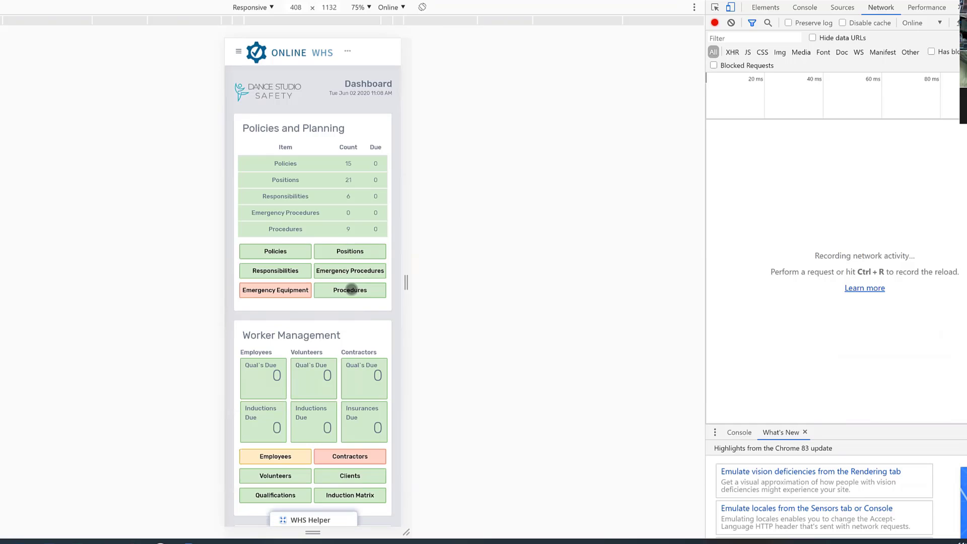
pyautogui.scroll(-3, 351, 288)
pyautogui.scroll(-5, 352, 288)
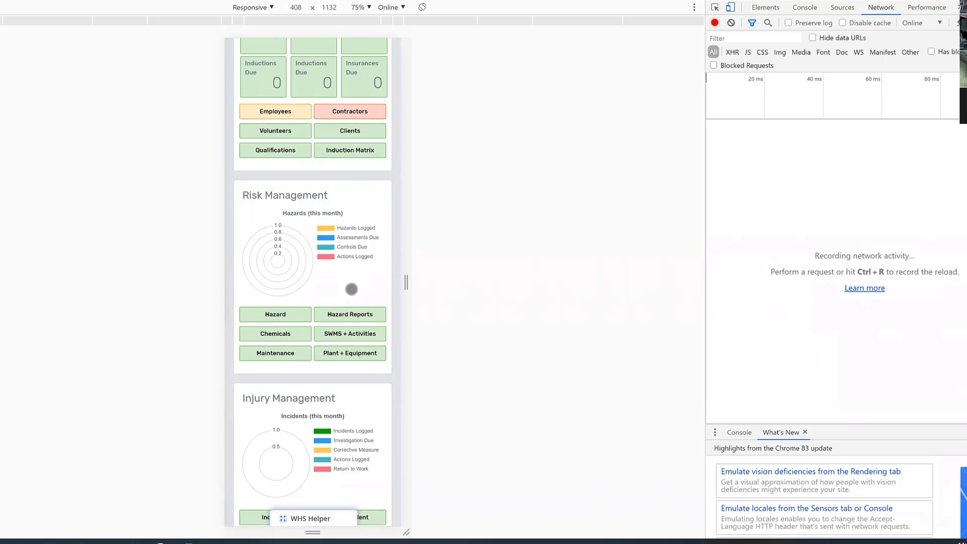
pyautogui.scroll(8, 352, 289)
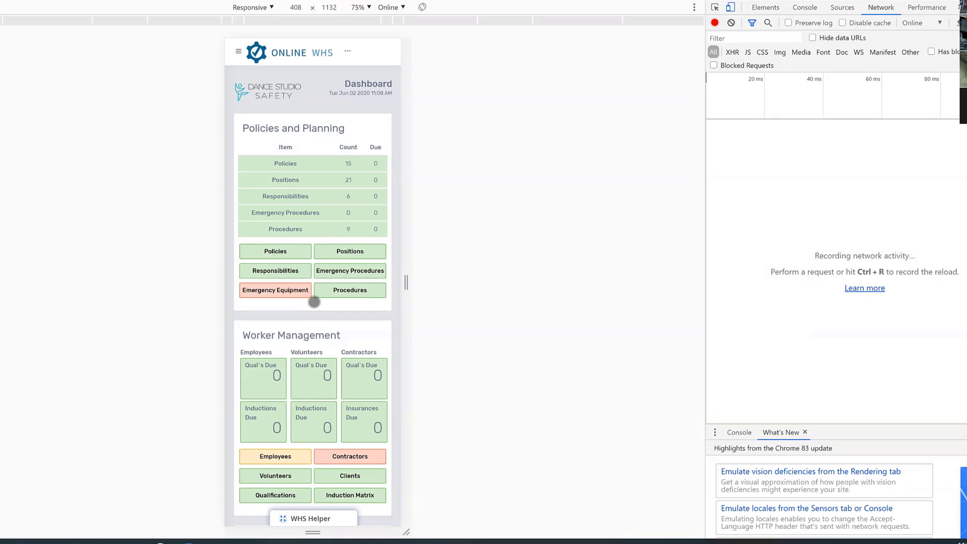
pyautogui.scroll(-5, 313, 301)
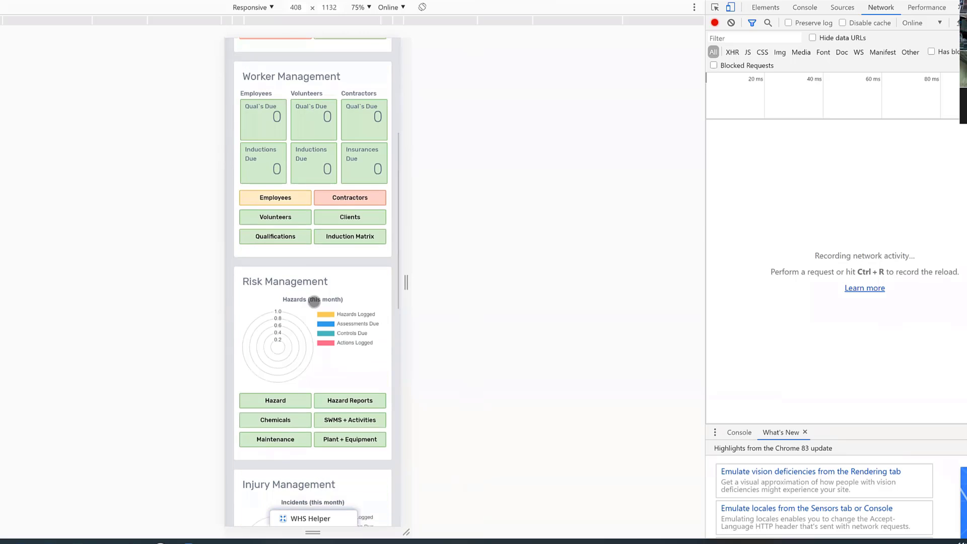
pyautogui.scroll(-3, 314, 301)
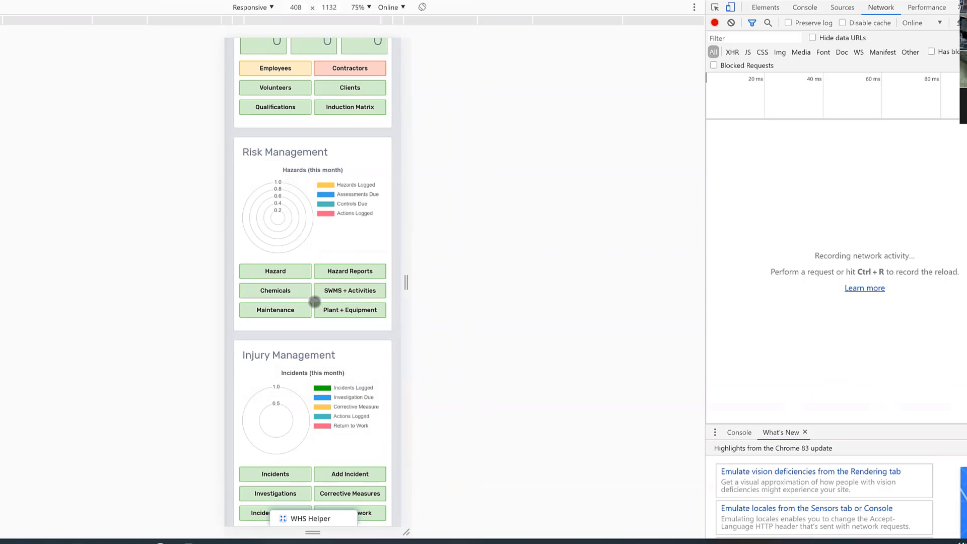
pyautogui.press('F12')
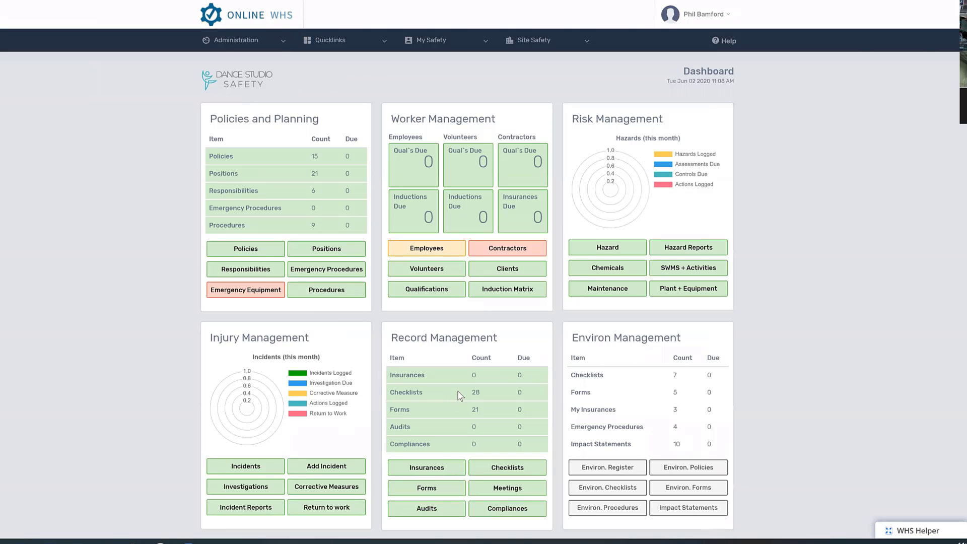
# Step: Open a new incident form from the Incident Register and choose the Behavioural incident type to examine its additional fields
pyautogui.click(248, 469)
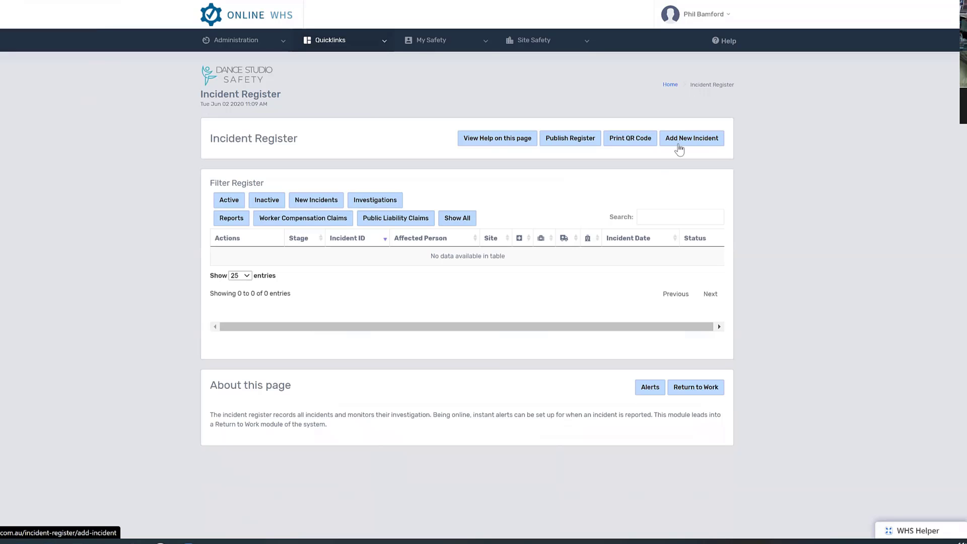
pyautogui.click(681, 143)
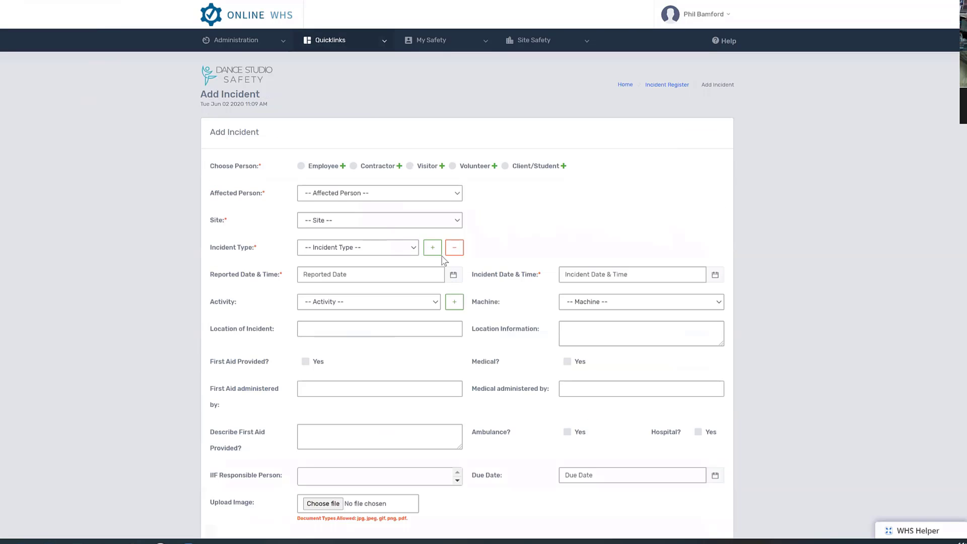
pyautogui.scroll(-2, 443, 259)
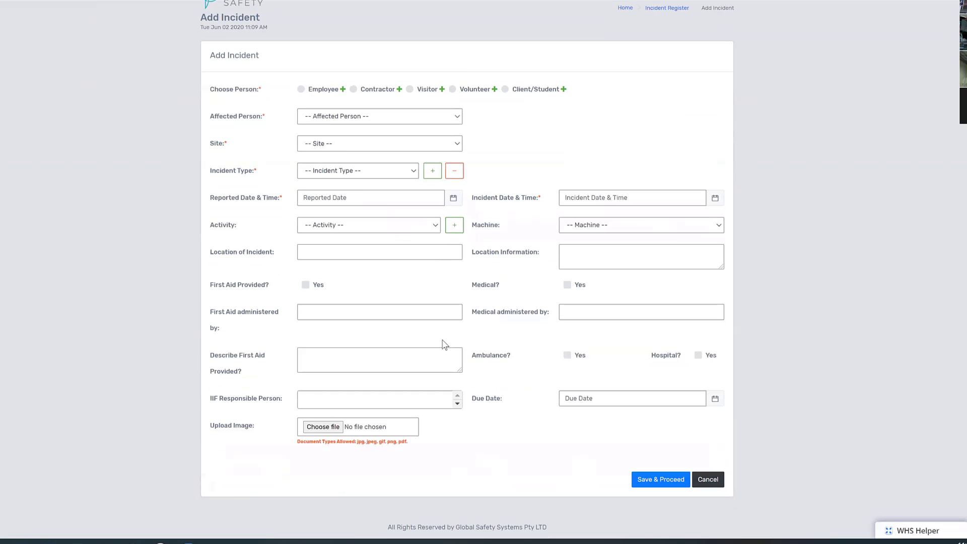
pyautogui.click(413, 173)
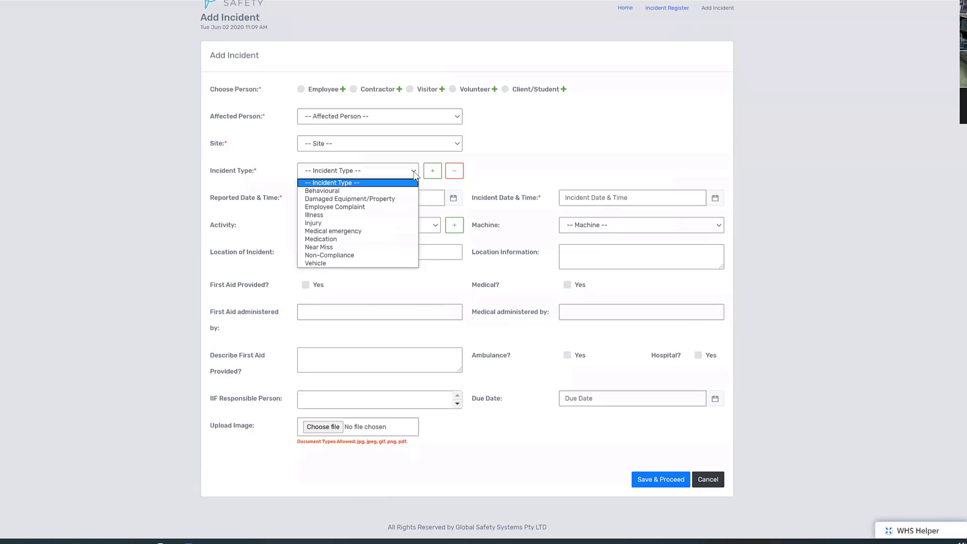
pyautogui.click(332, 191)
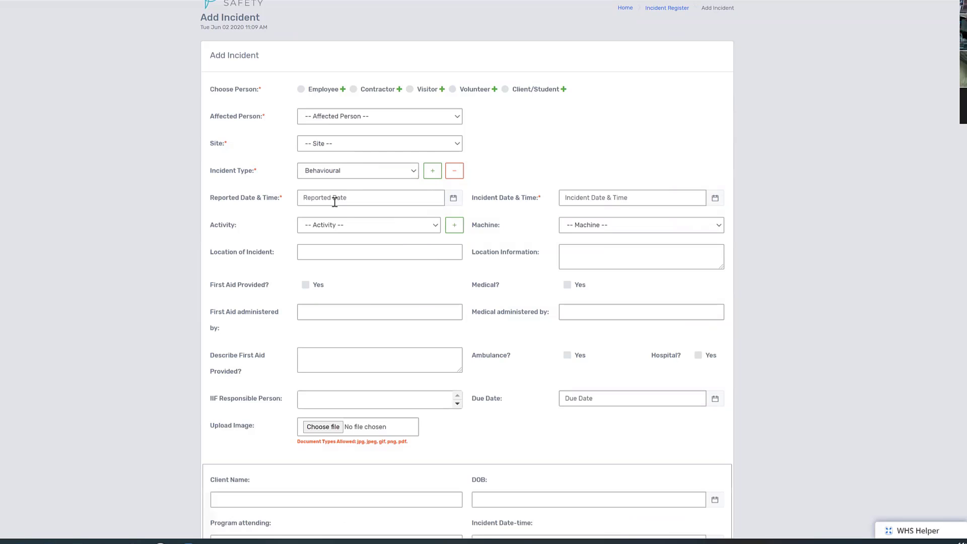
pyautogui.scroll(-2, 364, 258)
pyautogui.scroll(-6, 365, 260)
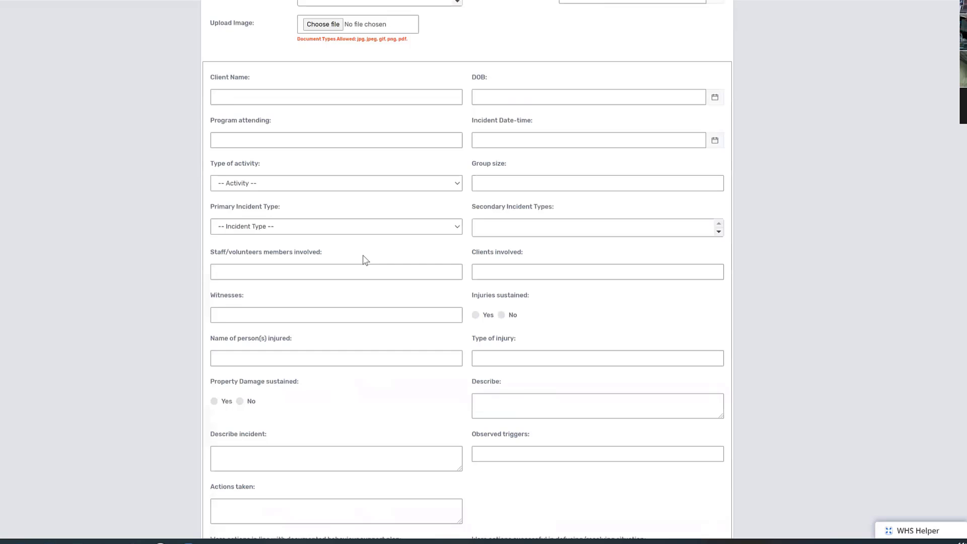
pyautogui.scroll(9, 364, 259)
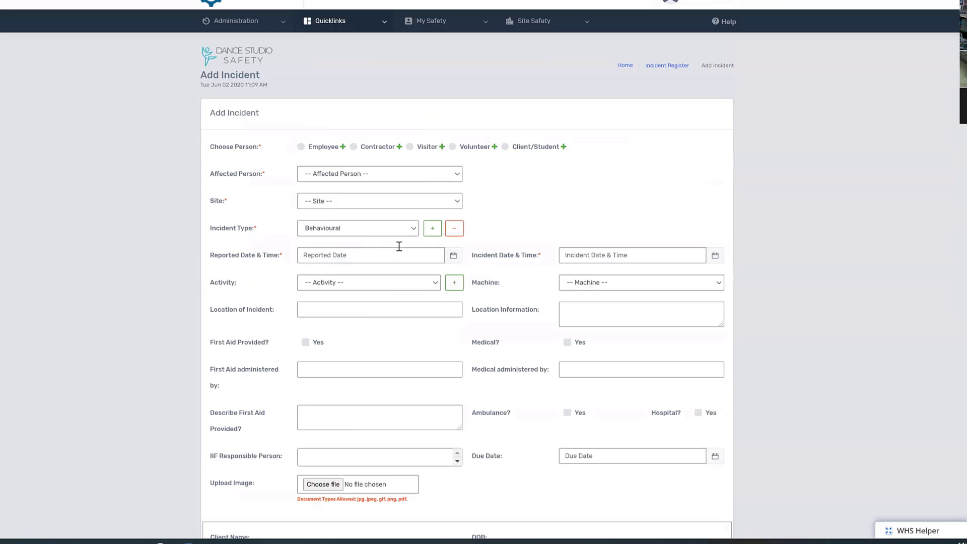
# Step: Review the available incident types, then leave the incident form unsaved and return to the dashboard
pyautogui.click(414, 229)
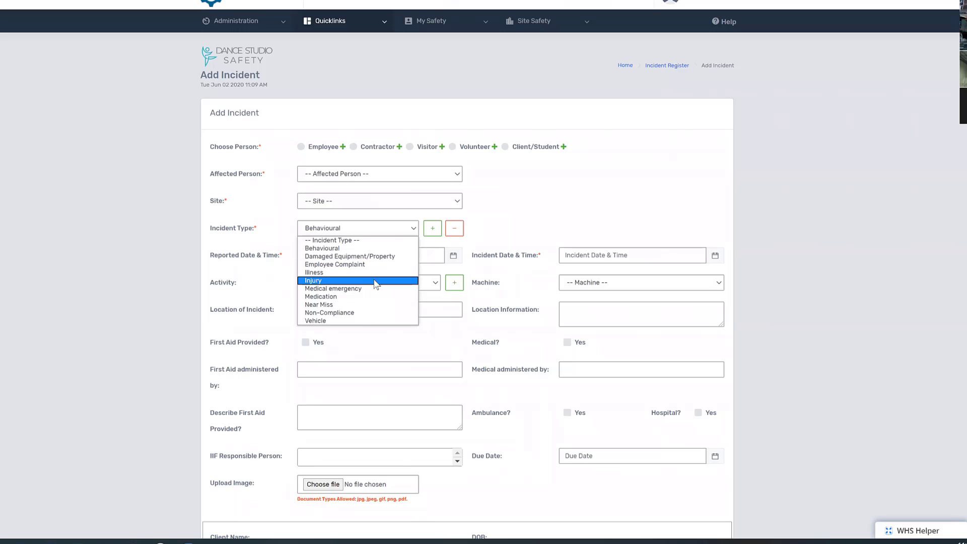
pyautogui.click(519, 221)
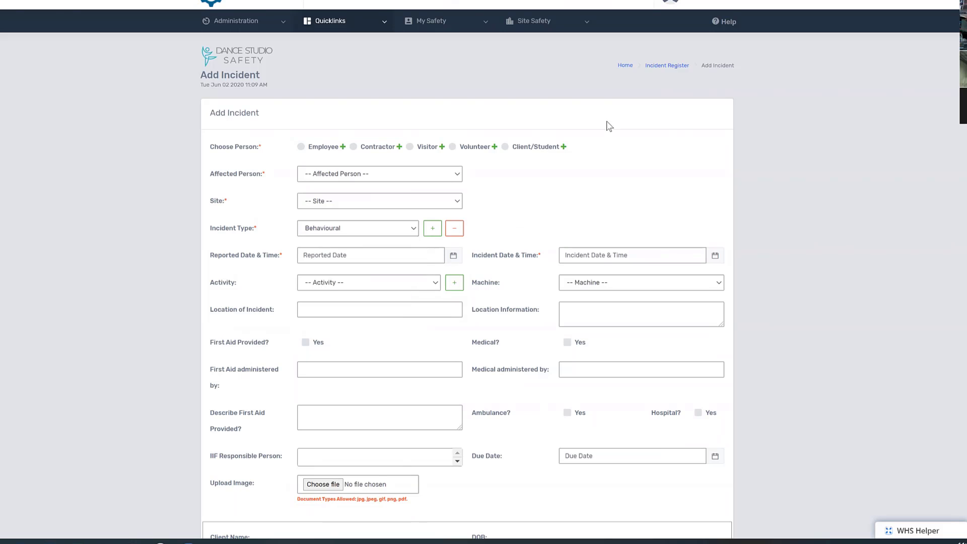
pyautogui.click(655, 66)
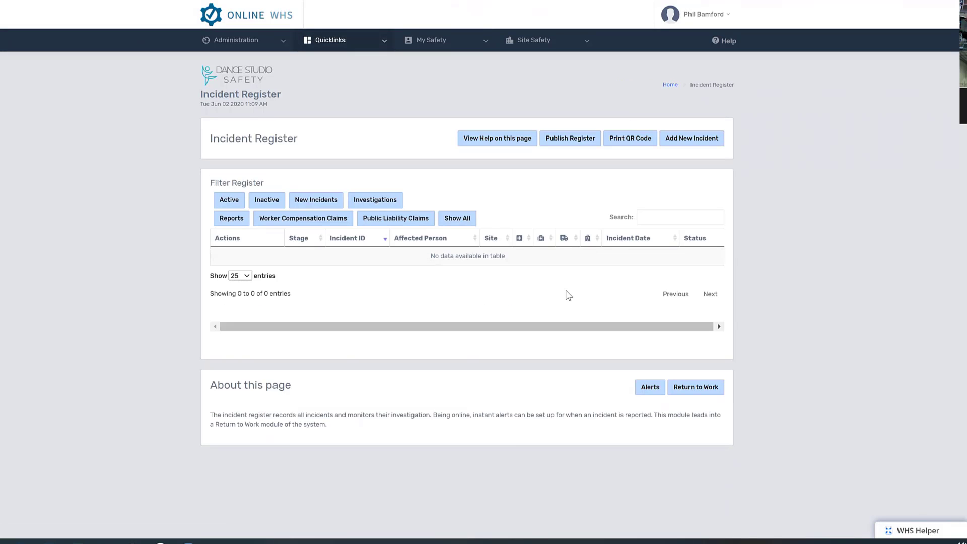
pyautogui.click(669, 85)
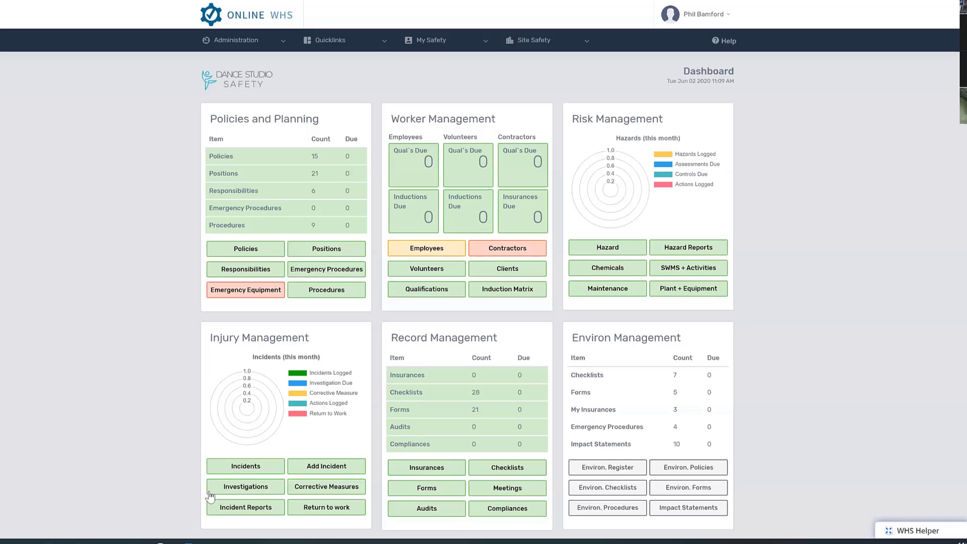
# Step: Generate a printable Incident Register QR code sheet for Dance Studios, made public with the signature box shown, then cancel printing
pyautogui.click(239, 464)
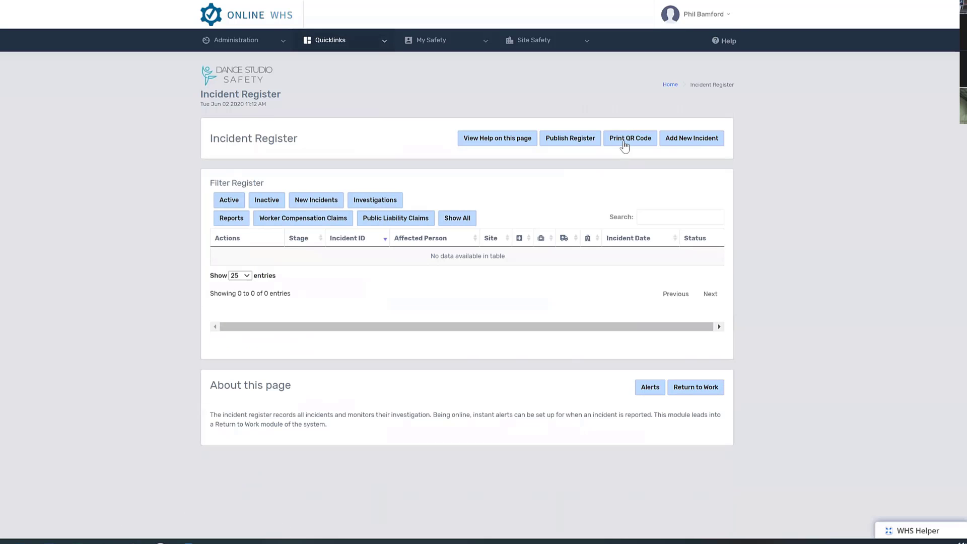
pyautogui.click(625, 144)
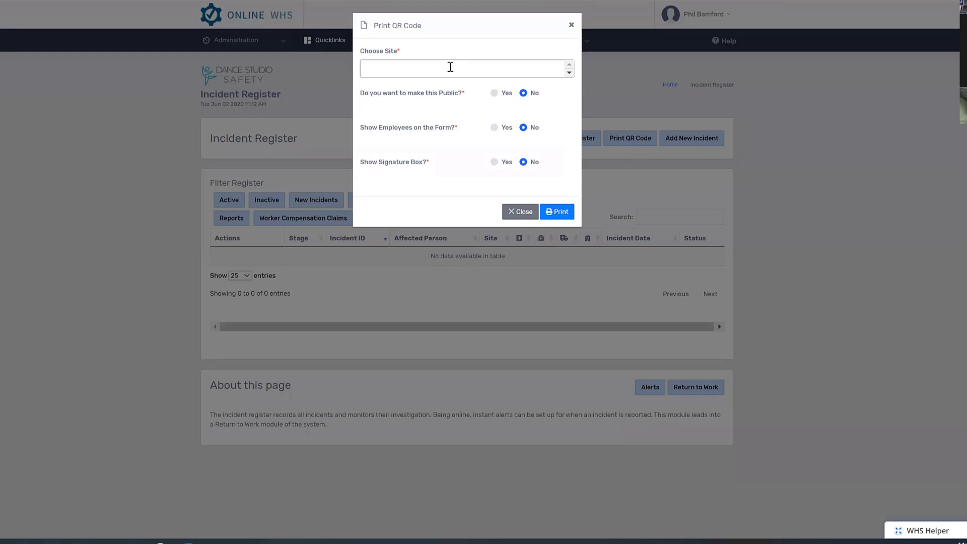
pyautogui.click(450, 67)
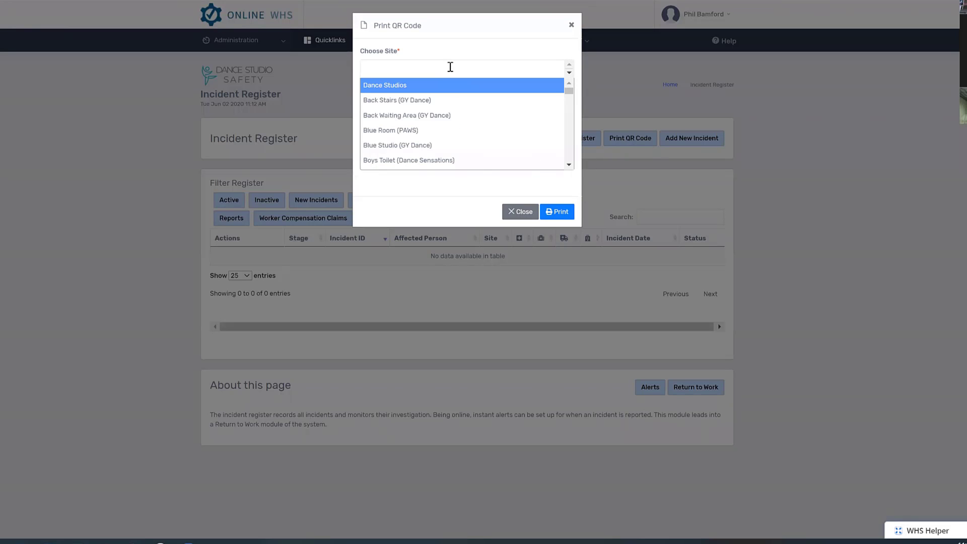
pyautogui.click(385, 85)
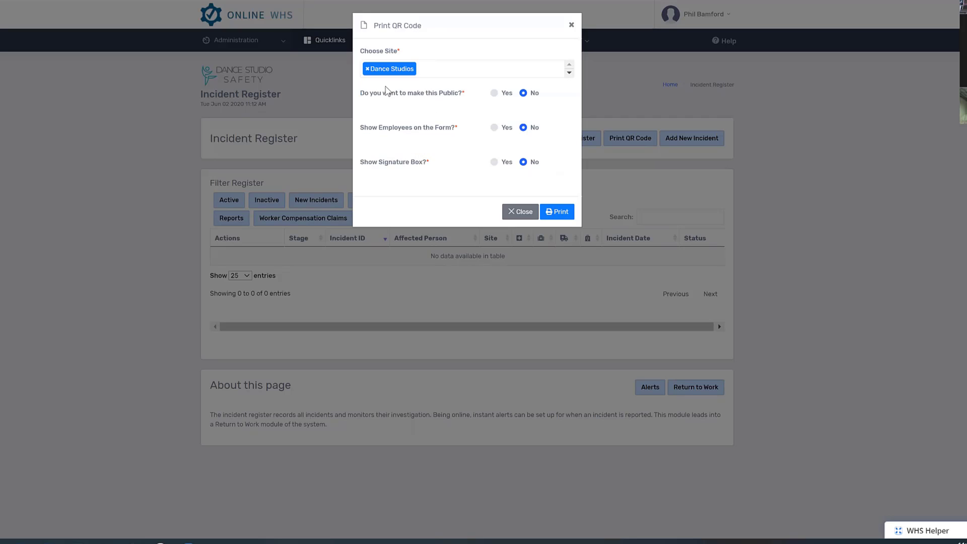
pyautogui.click(494, 94)
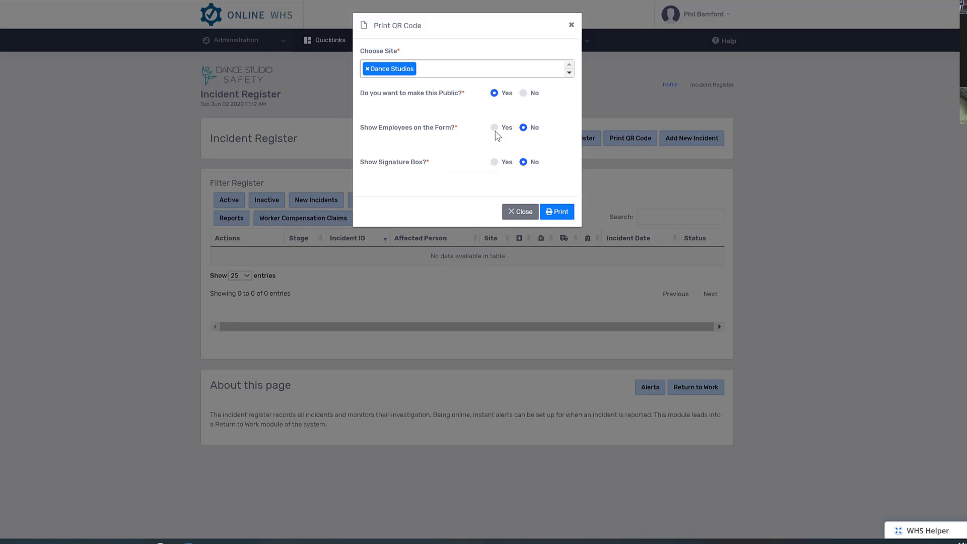
pyautogui.click(494, 162)
pyautogui.click(557, 212)
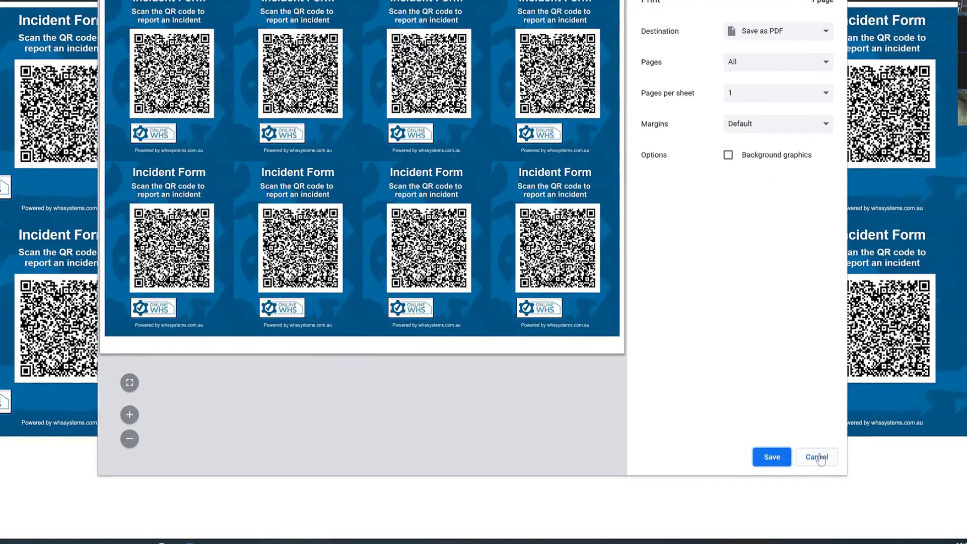
pyautogui.click(807, 459)
pyautogui.click(519, 212)
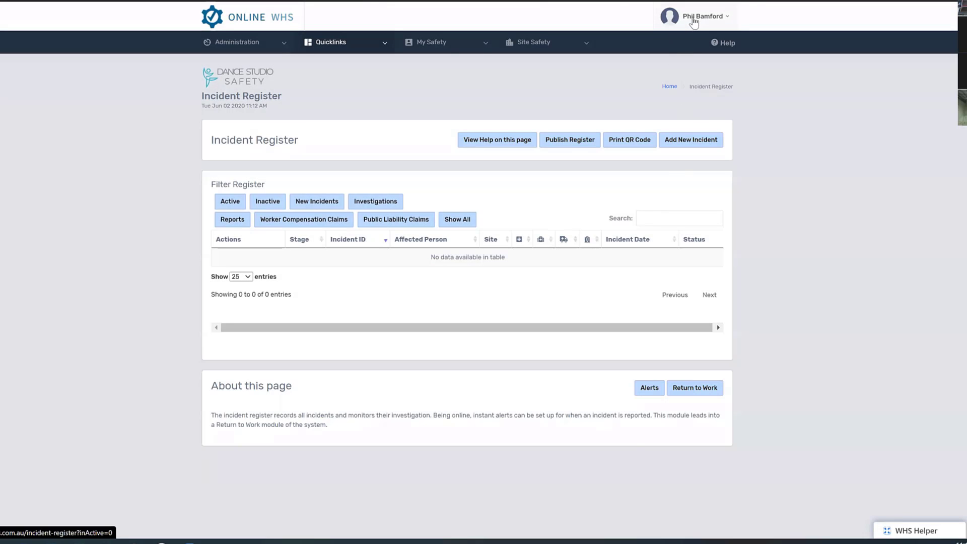
# Step: Log out and sign in to a different account using its saved username and password
pyautogui.click(694, 21)
pyautogui.click(638, 147)
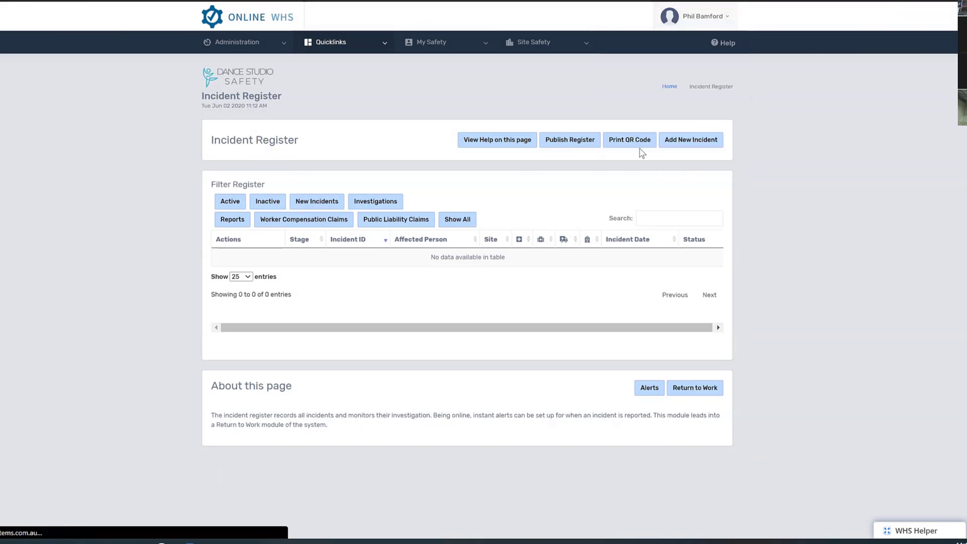
pyautogui.click(287, 223)
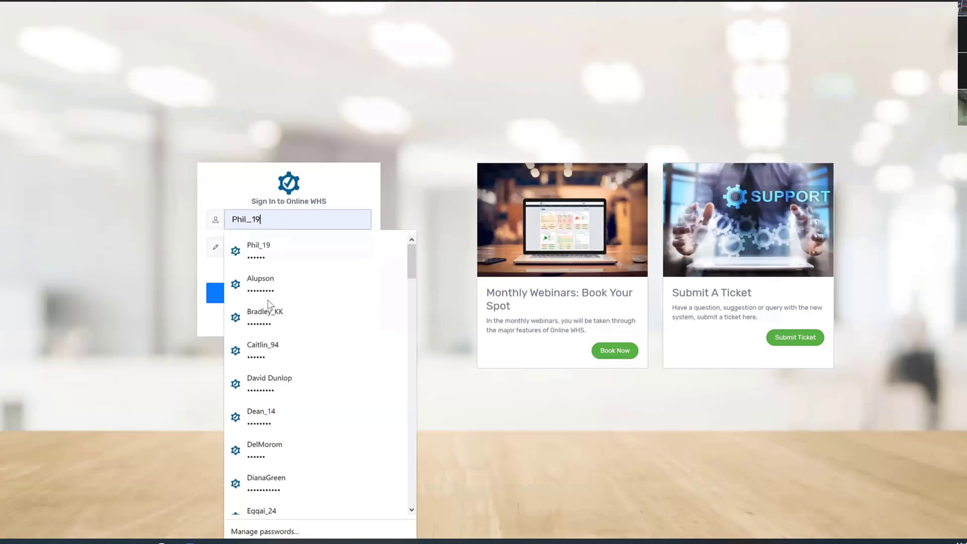
pyautogui.scroll(-6, 282, 353)
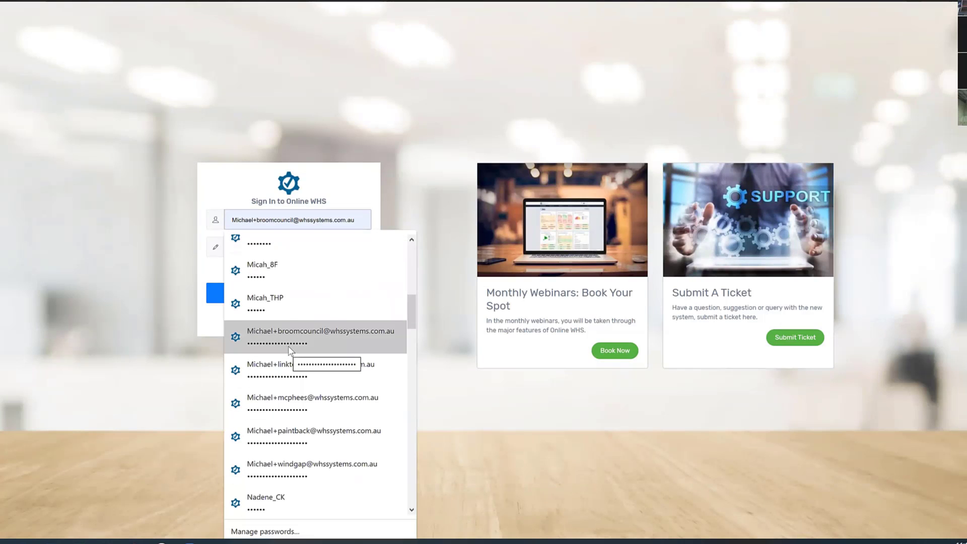
pyautogui.scroll(-2, 287, 343)
pyautogui.scroll(-4, 297, 350)
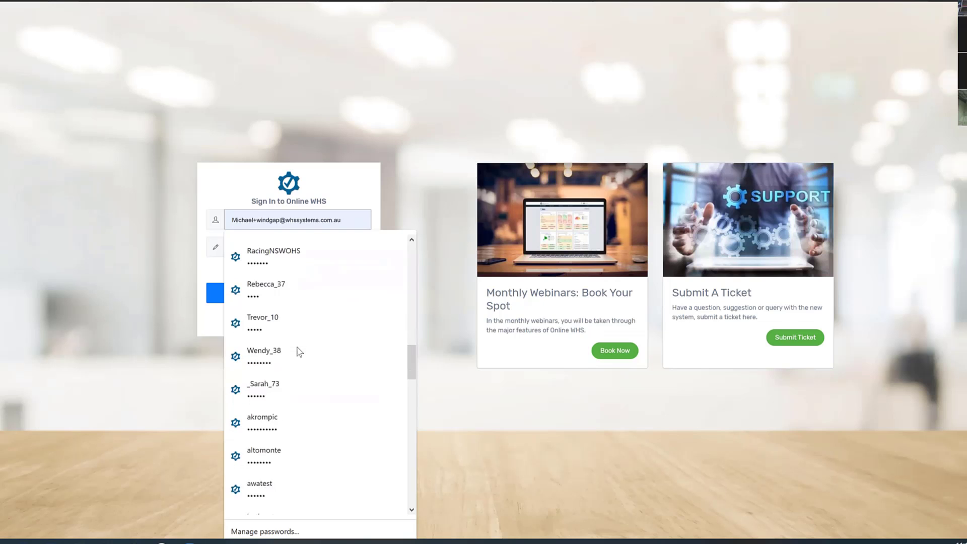
pyautogui.scroll(-10, 299, 351)
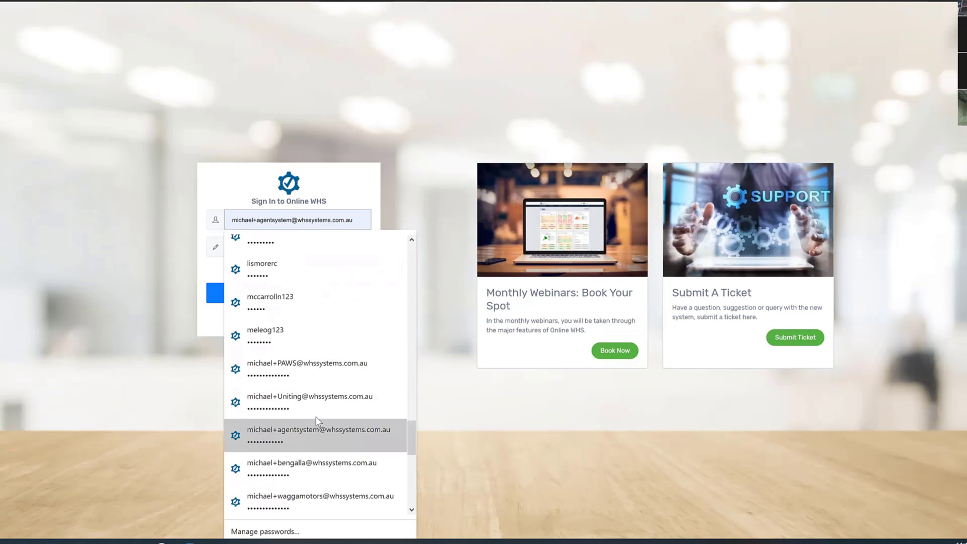
pyautogui.scroll(-3, 316, 416)
pyautogui.click(308, 425)
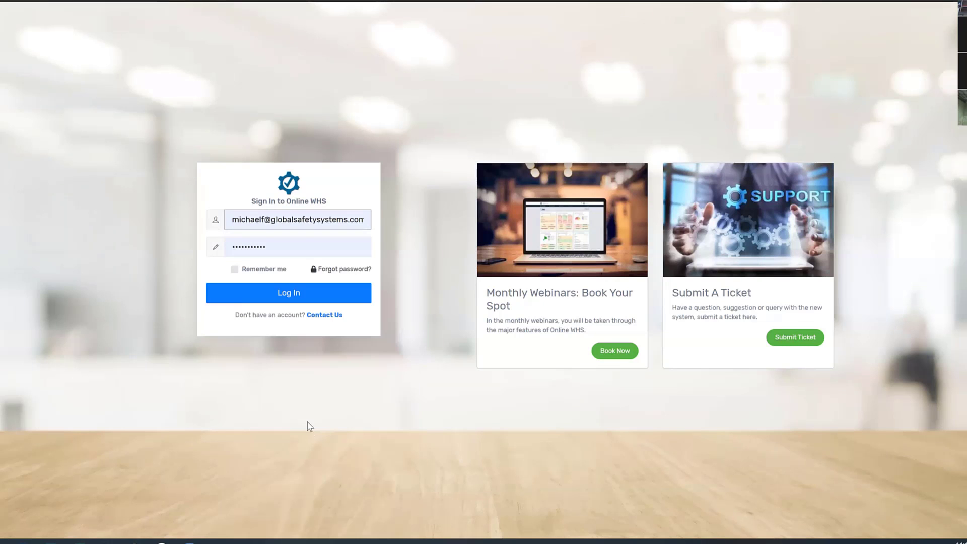
pyautogui.click(285, 293)
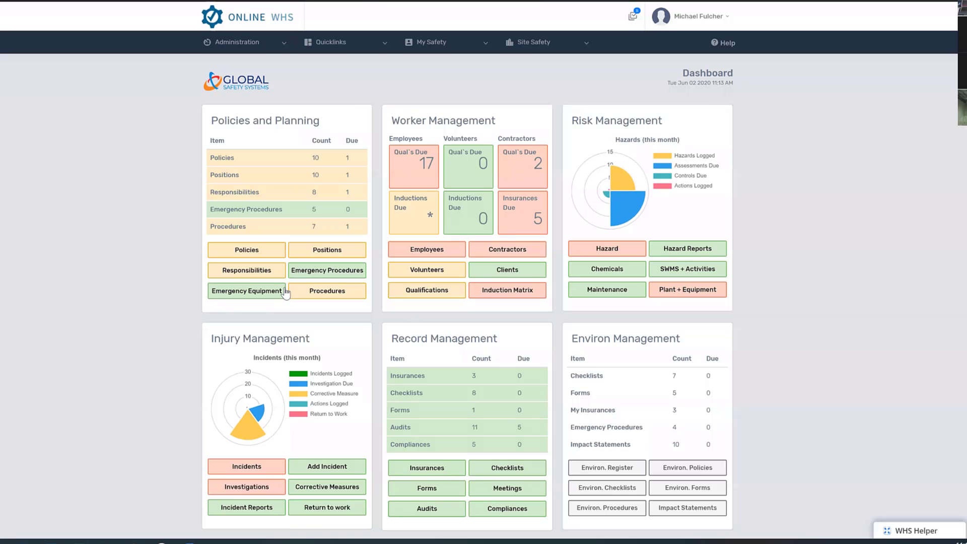
# Step: Open the Incident Register and expand the How to Incident Management topics in the WHS Helper
pyautogui.click(266, 468)
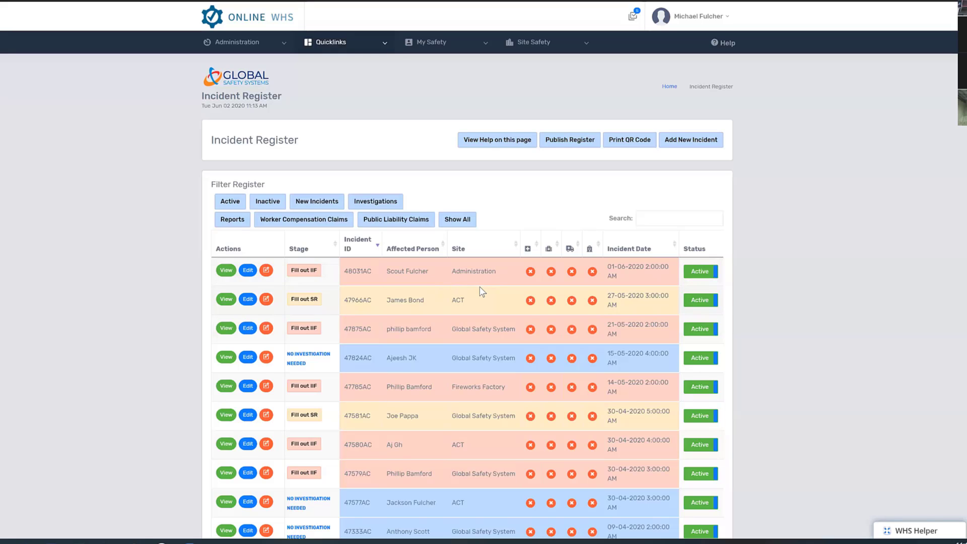
pyautogui.click(929, 534)
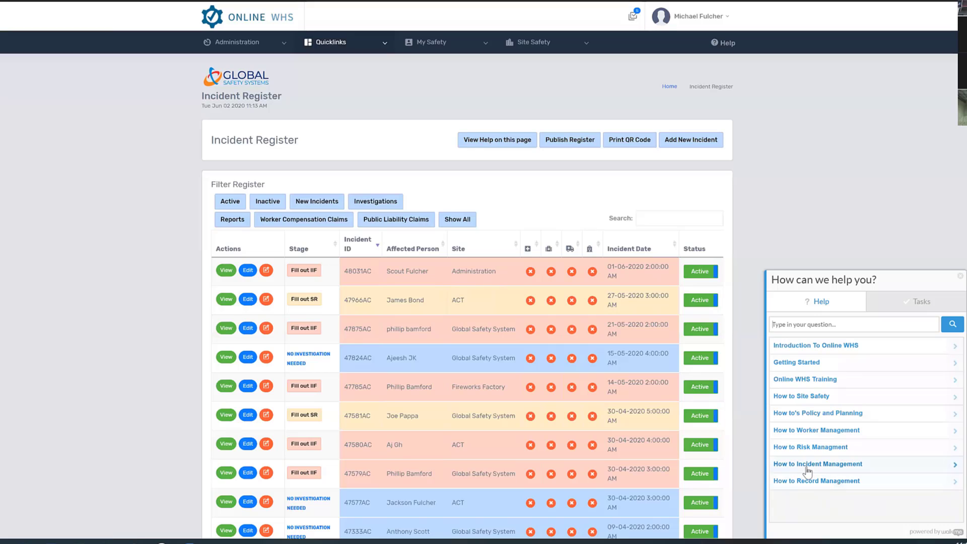
pyautogui.click(807, 466)
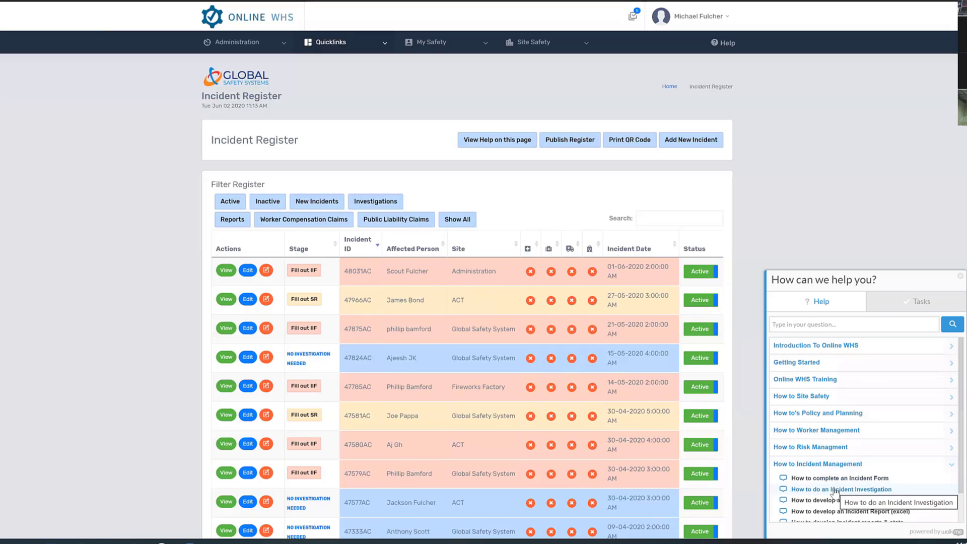
# Step: Follow the How to do an Incident Investigation walkthrough on the newest incident through the person and location prompts, then return to the dashboard
pyautogui.click(836, 490)
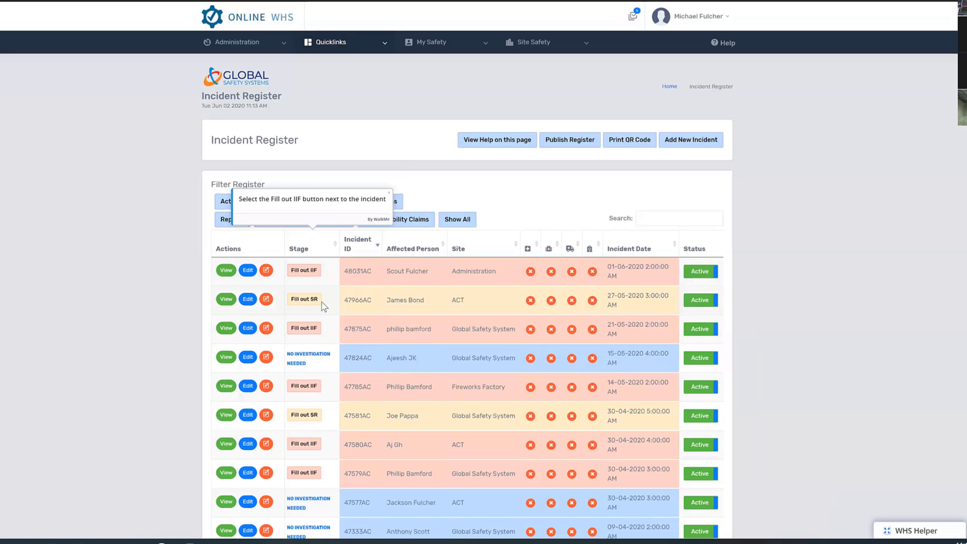
pyautogui.click(303, 271)
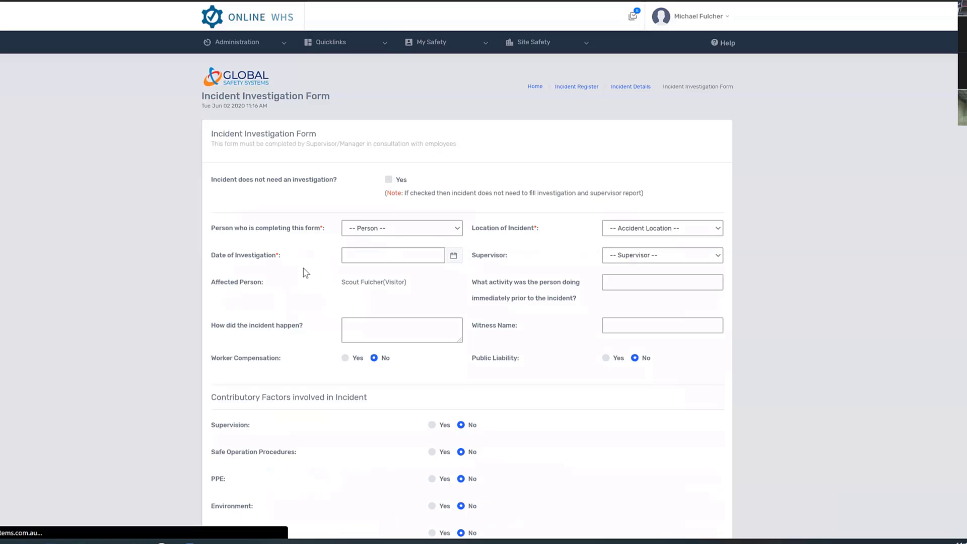
pyautogui.click(582, 203)
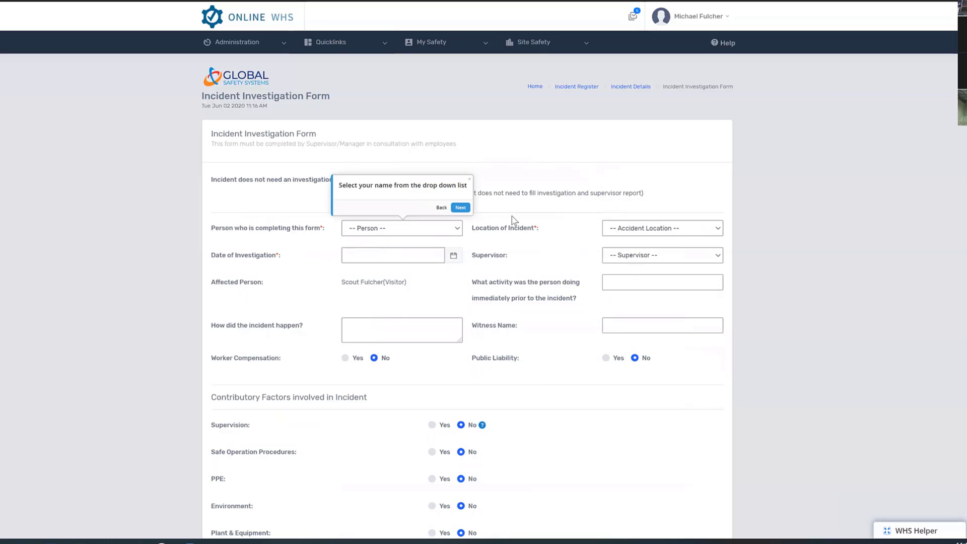
pyautogui.click(462, 208)
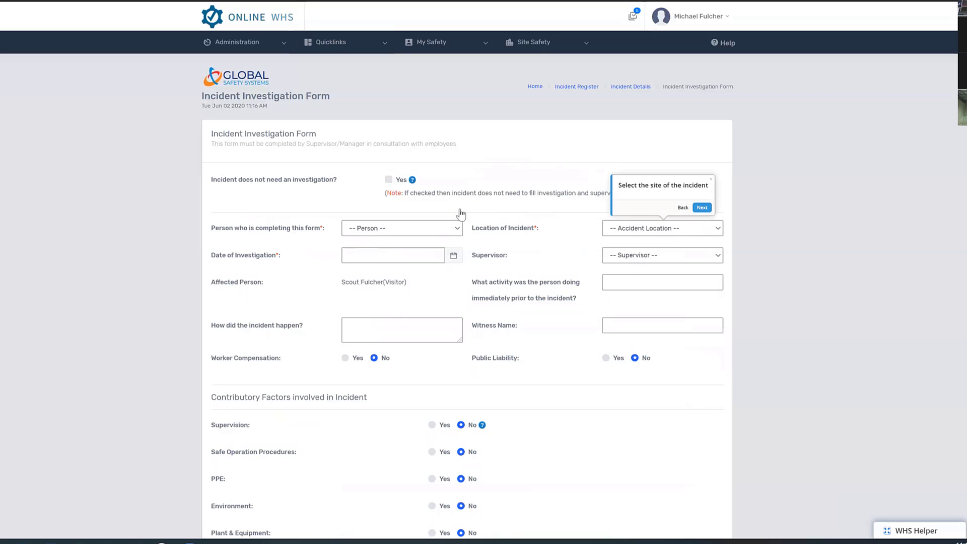
pyautogui.click(701, 208)
pyautogui.click(450, 275)
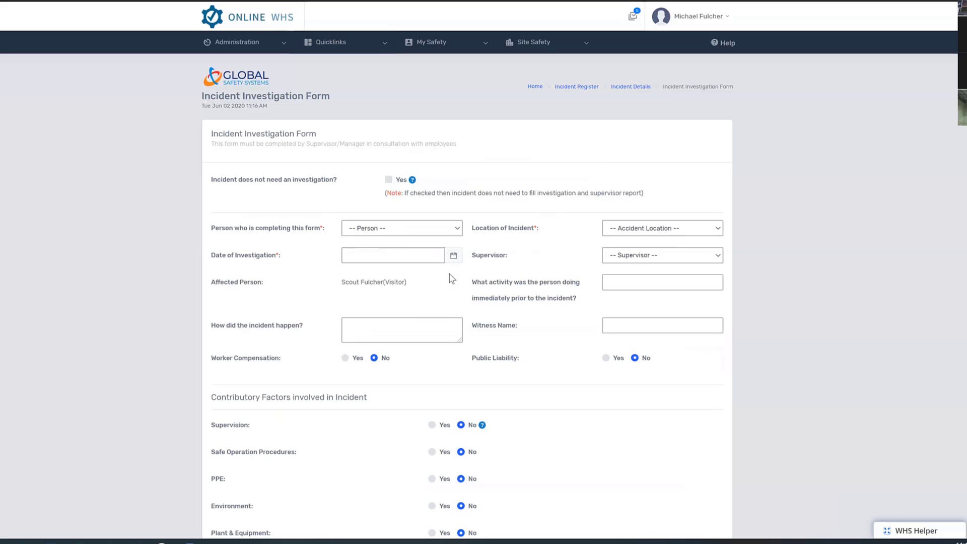
pyautogui.click(535, 87)
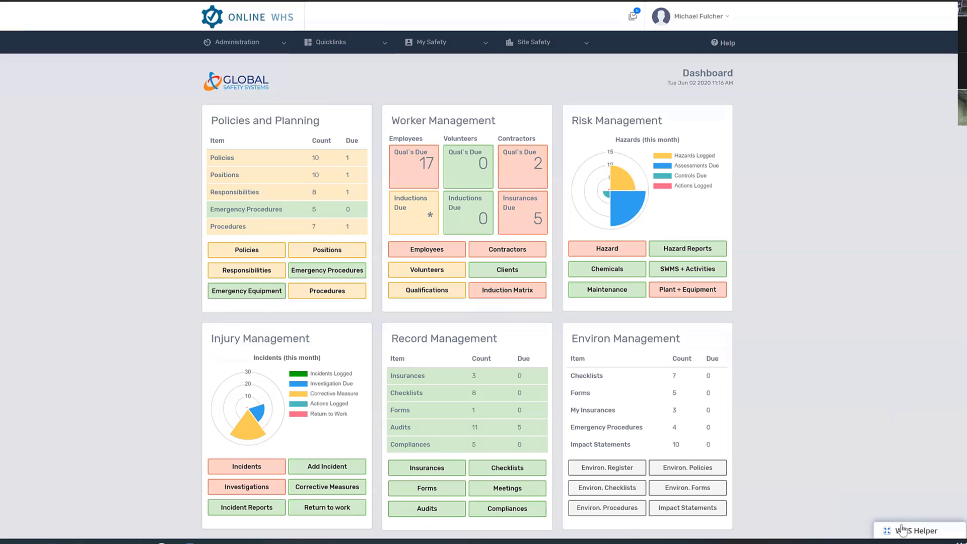
# Step: Follow the WHS Helper's guided walkthrough for adding a new employee to the blank employee form, then return to the Employee Register
pyautogui.click(909, 530)
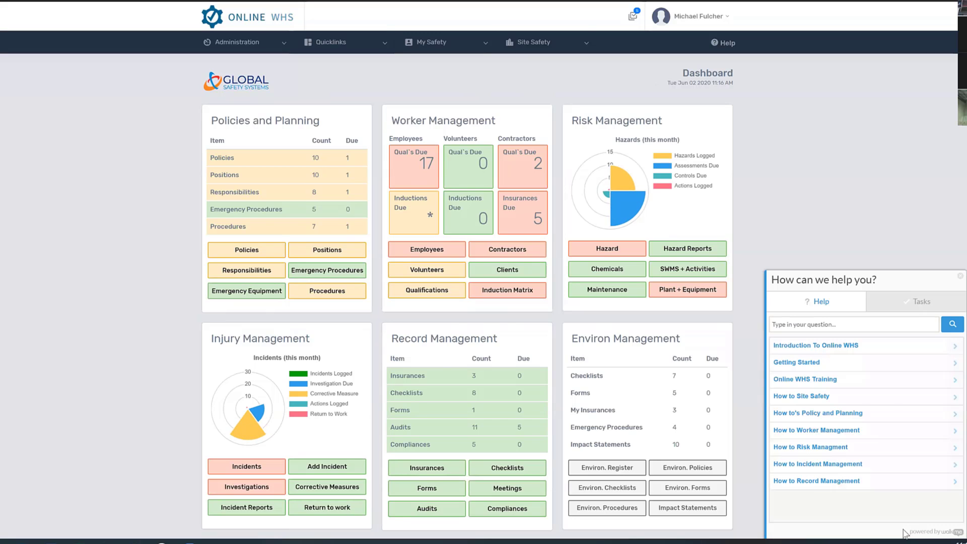
pyautogui.click(826, 431)
pyautogui.click(827, 466)
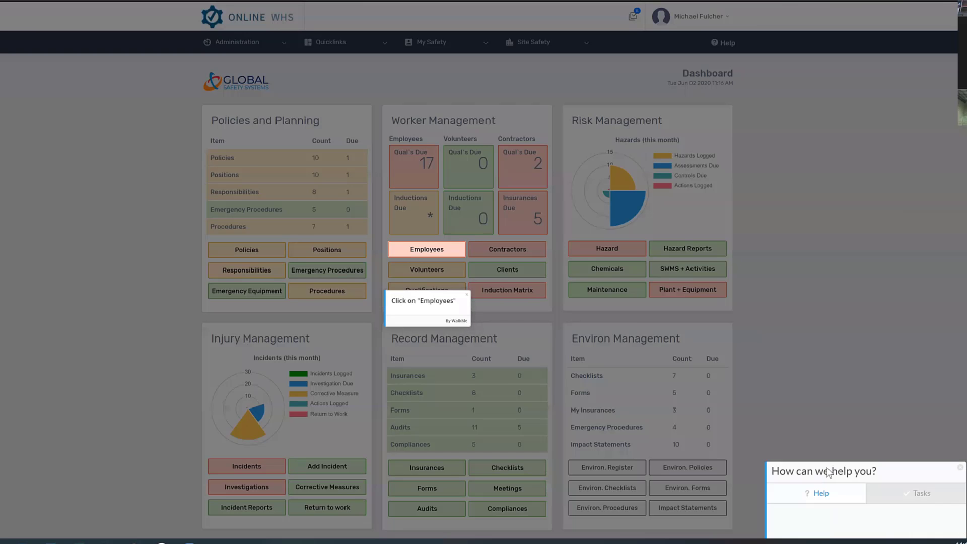
pyautogui.click(432, 255)
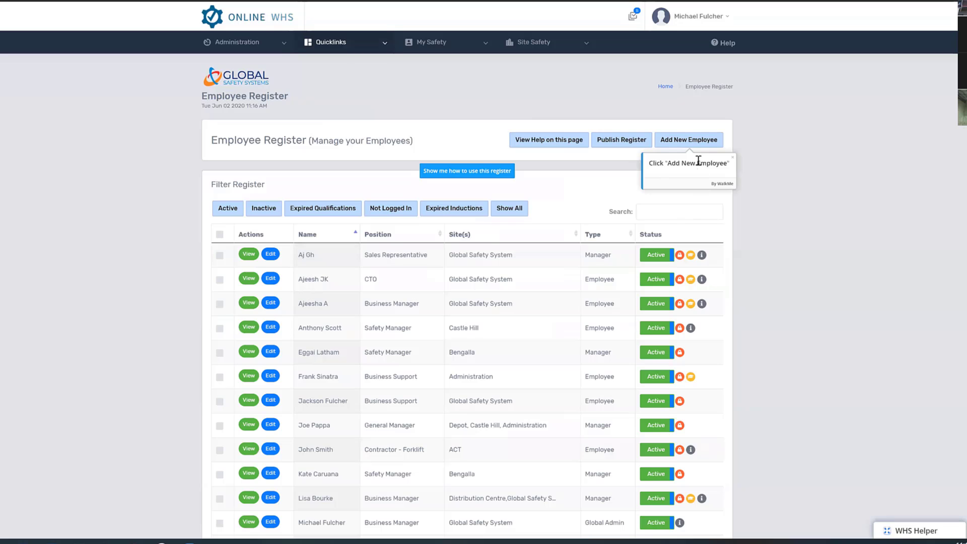
pyautogui.click(691, 144)
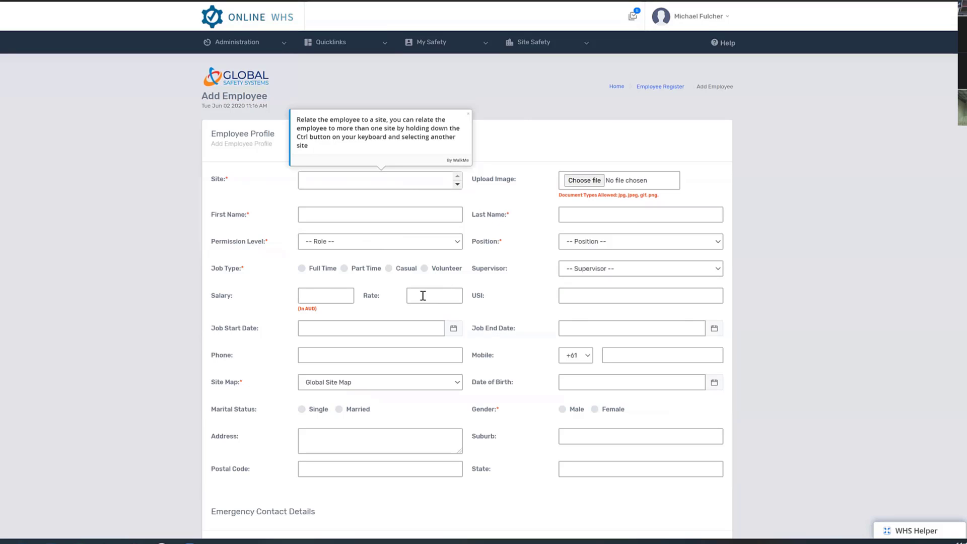
pyautogui.click(469, 116)
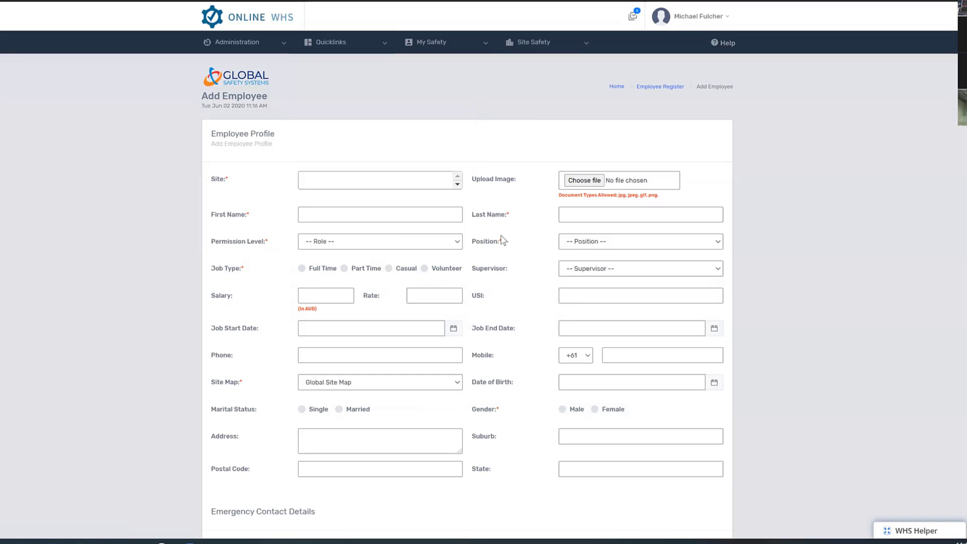
pyautogui.click(659, 87)
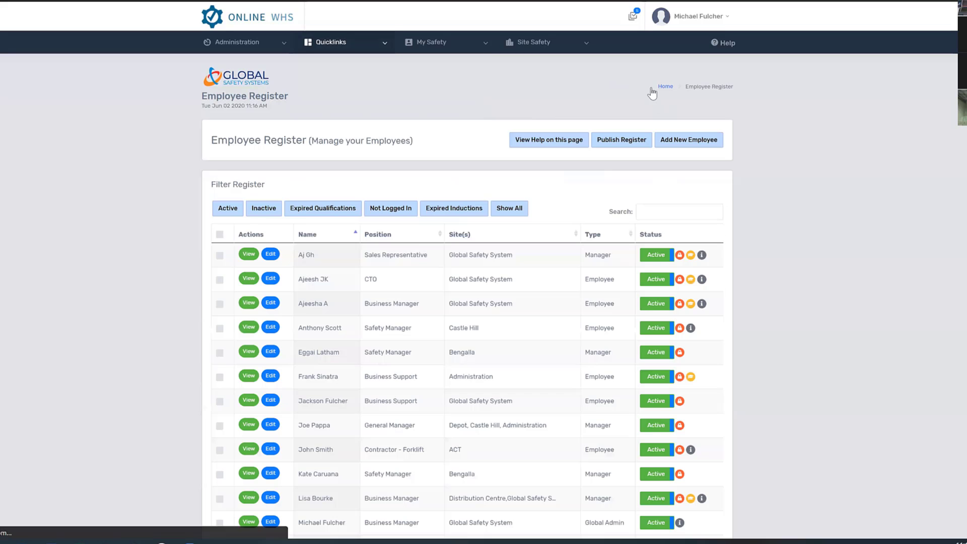
# Step: Open the Global Admin Business Manager's employee profile for editing and review its qualifications and login information
pyautogui.scroll(-4, 446, 349)
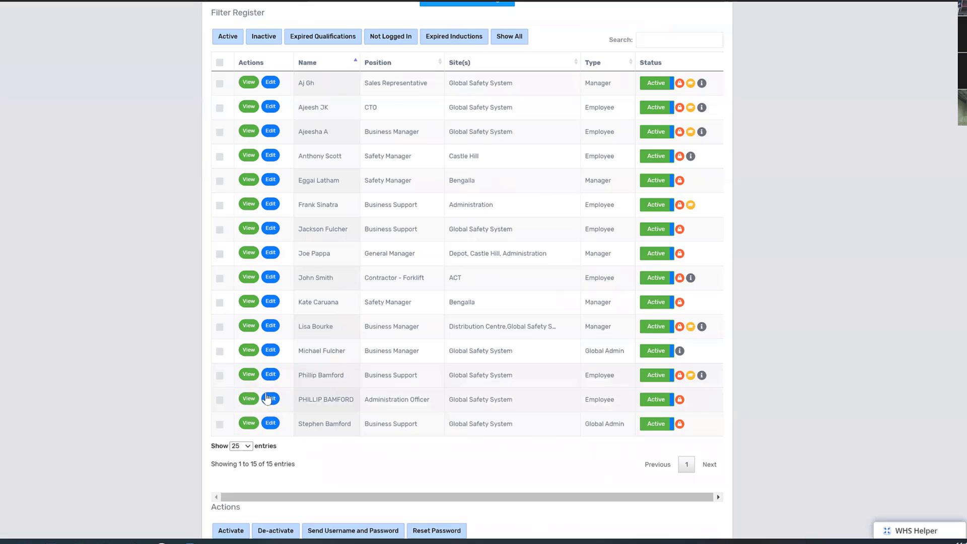
pyautogui.click(270, 351)
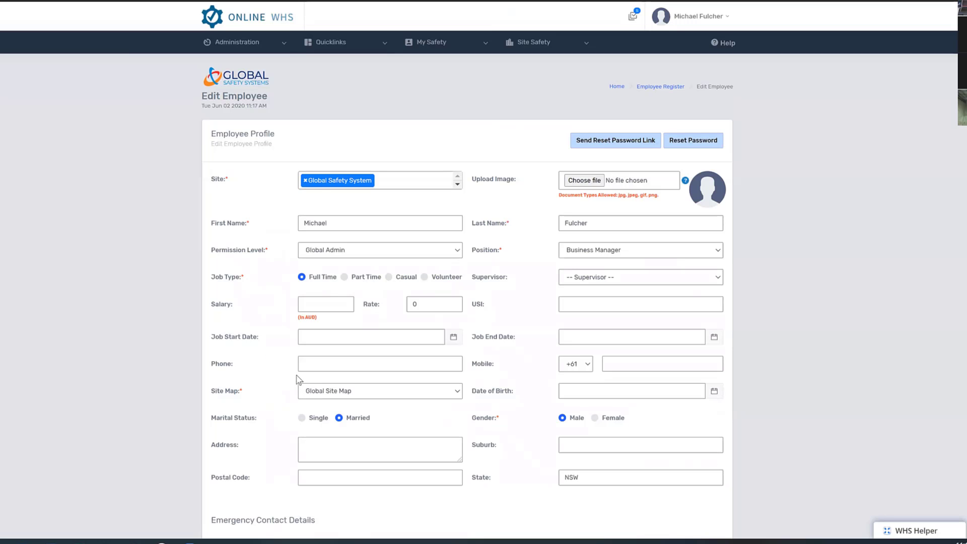
pyautogui.scroll(-7, 297, 376)
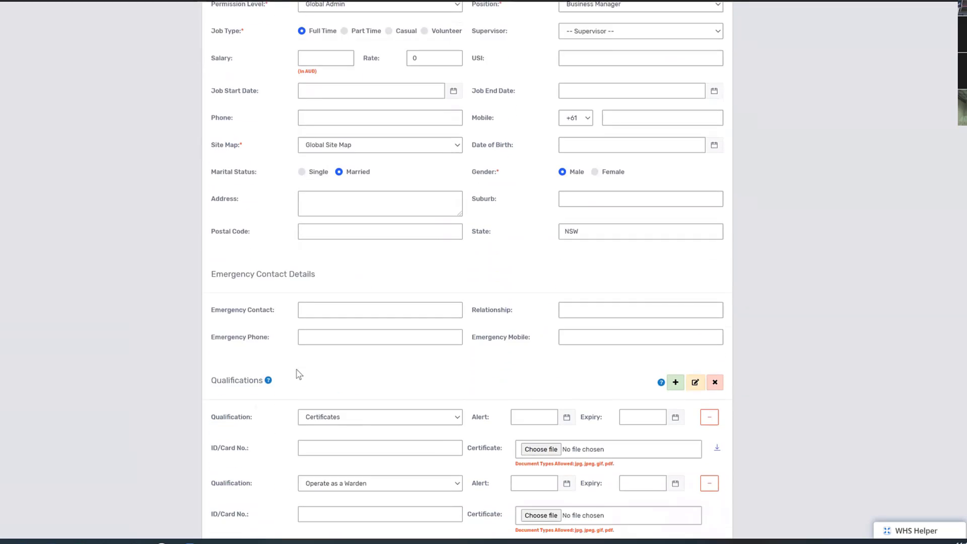
pyautogui.scroll(-2, 298, 375)
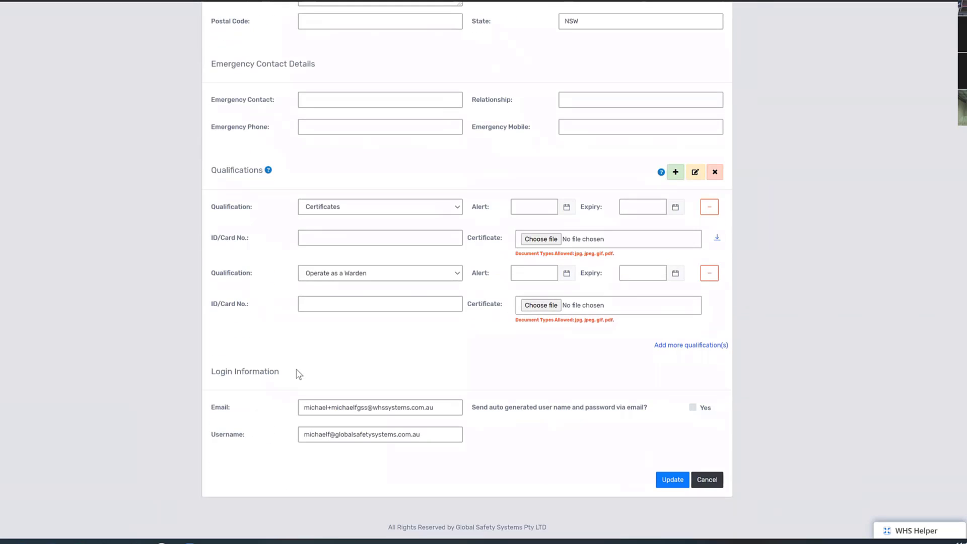
# Step: Browse the Getting Started and Online WHS Training topics in the WHS Helper, then close the helper
pyautogui.click(935, 536)
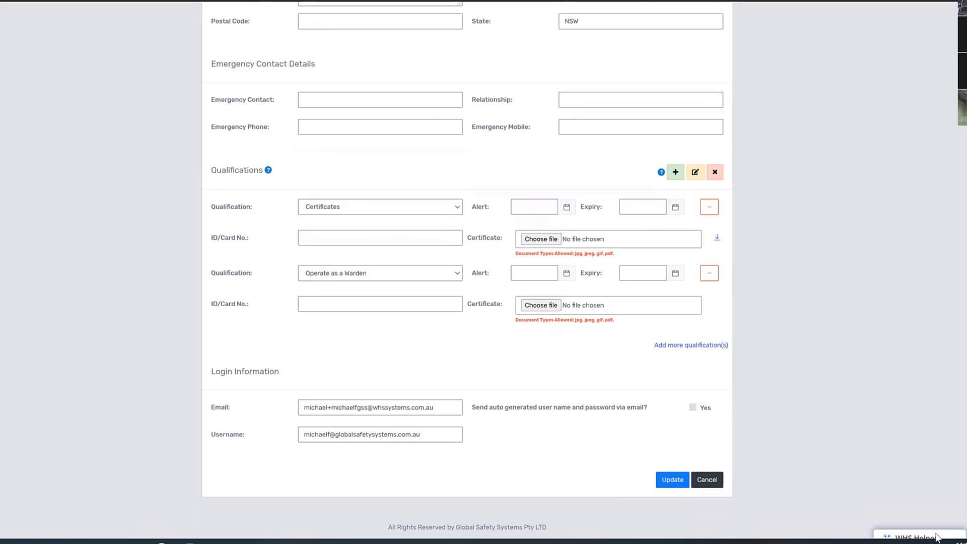
pyautogui.click(791, 363)
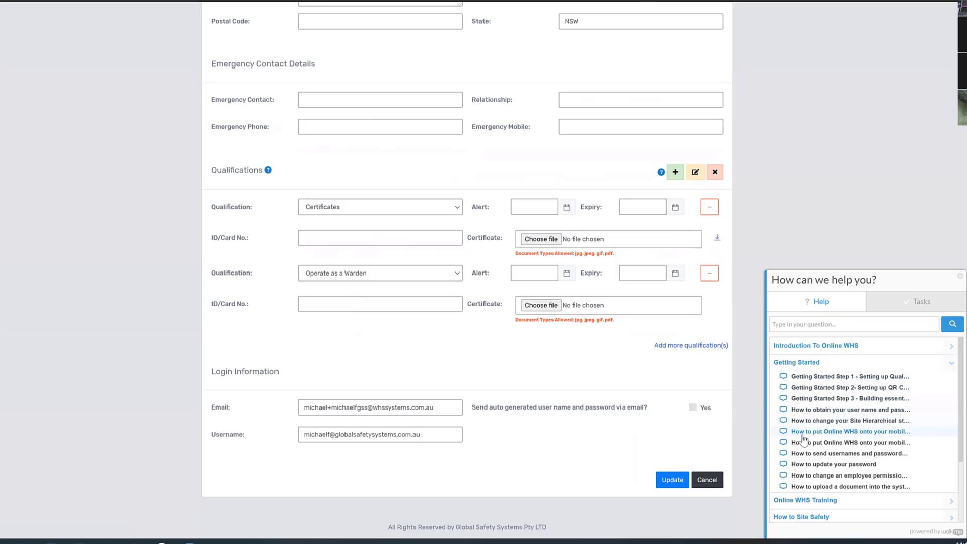
pyautogui.click(804, 363)
pyautogui.click(805, 383)
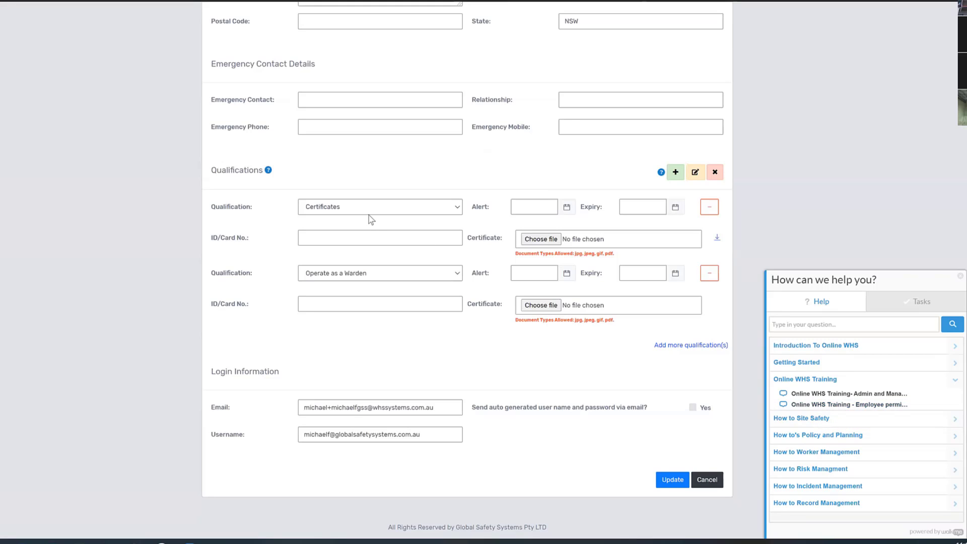
pyautogui.click(959, 278)
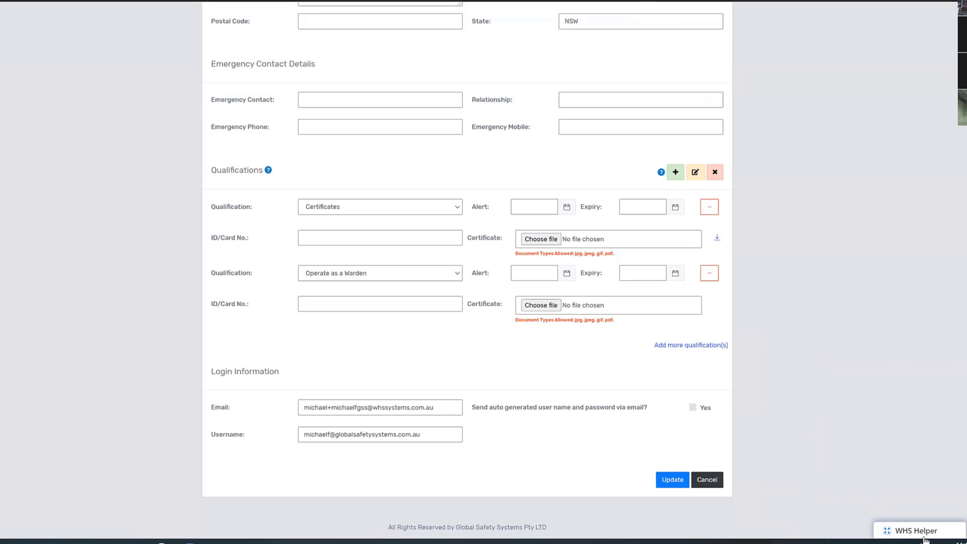
# Step: Change the employee's first qualification to First Aid, with alert date 22-06-2020 and expiry date 06-07-2020
pyautogui.click(457, 207)
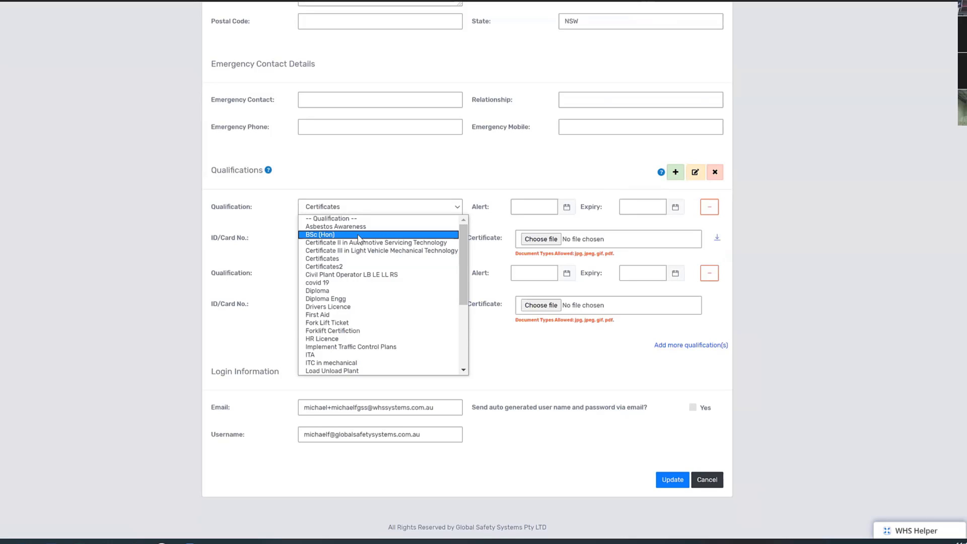
pyautogui.scroll(-1, 318, 370)
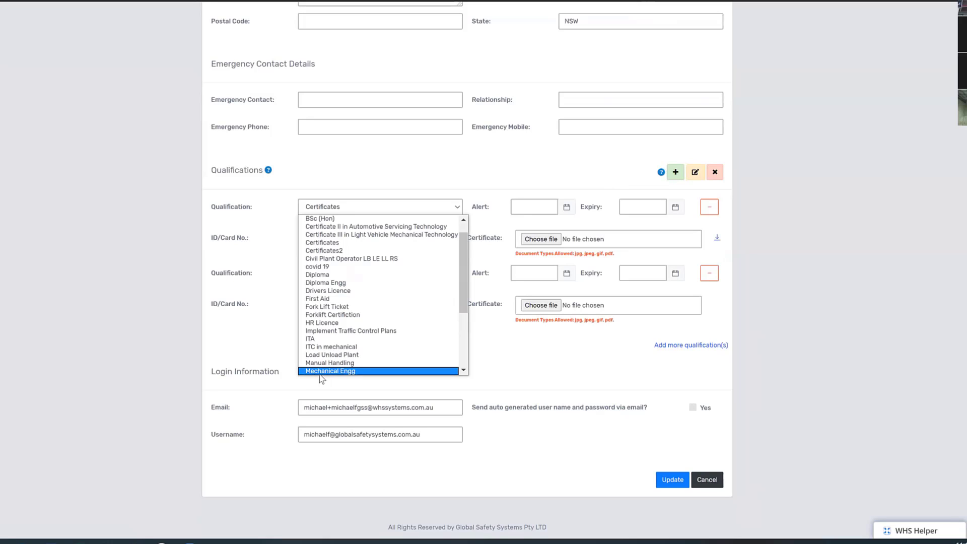
pyautogui.scroll(-1, 320, 376)
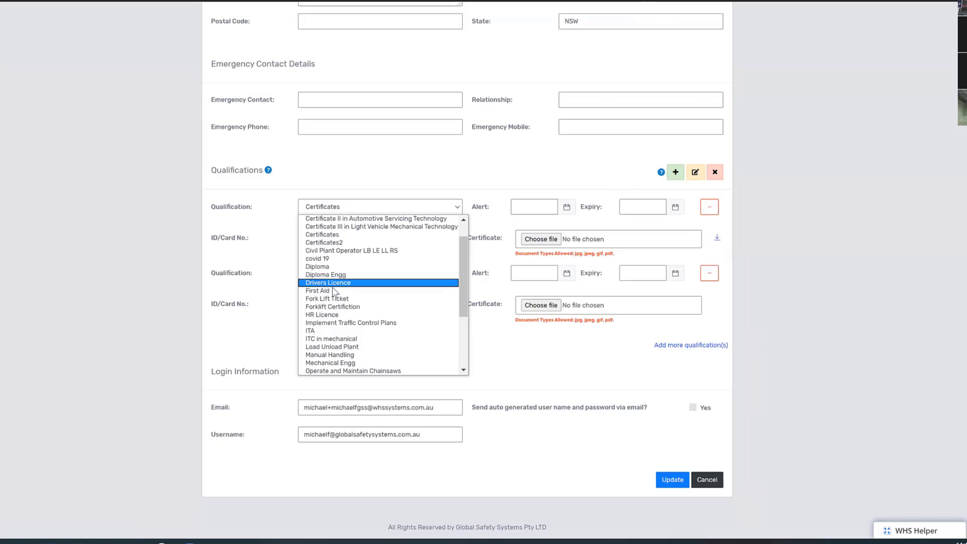
pyautogui.click(317, 294)
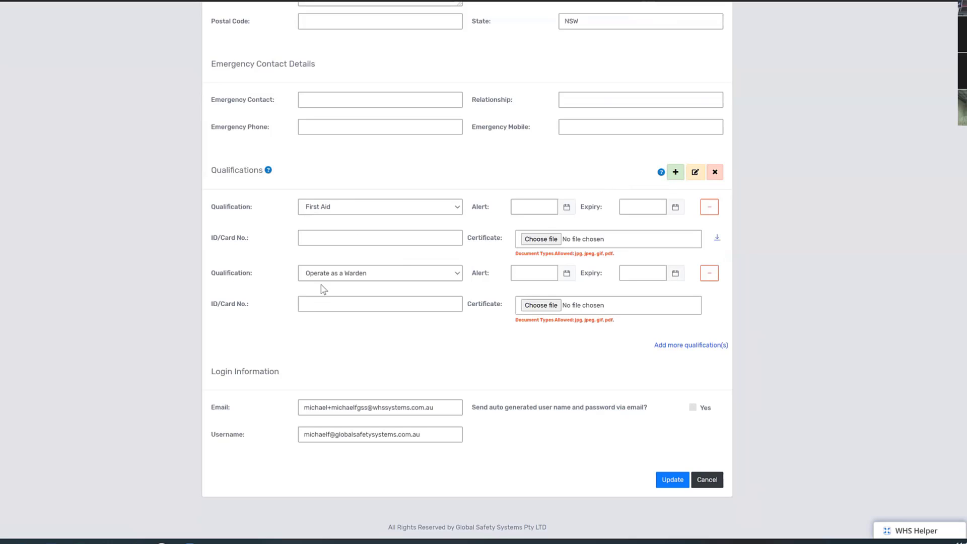
pyautogui.click(544, 206)
pyautogui.click(540, 164)
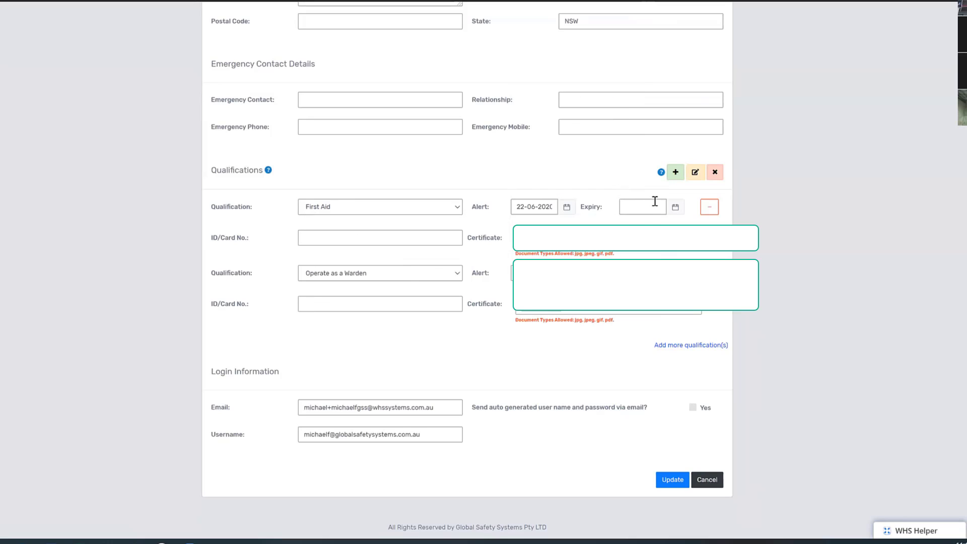
pyautogui.click(628, 207)
pyautogui.click(648, 179)
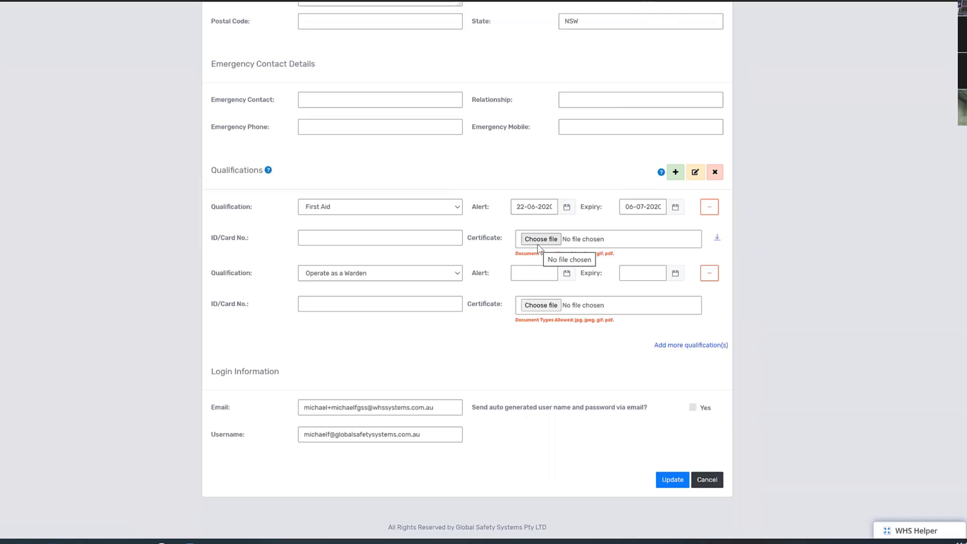
# Step: Add another blank qualification entry to the employee profile, then discard all the unsaved profile changes
pyautogui.click(681, 347)
pyautogui.scroll(-1, 666, 362)
pyautogui.scroll(-1, 666, 362)
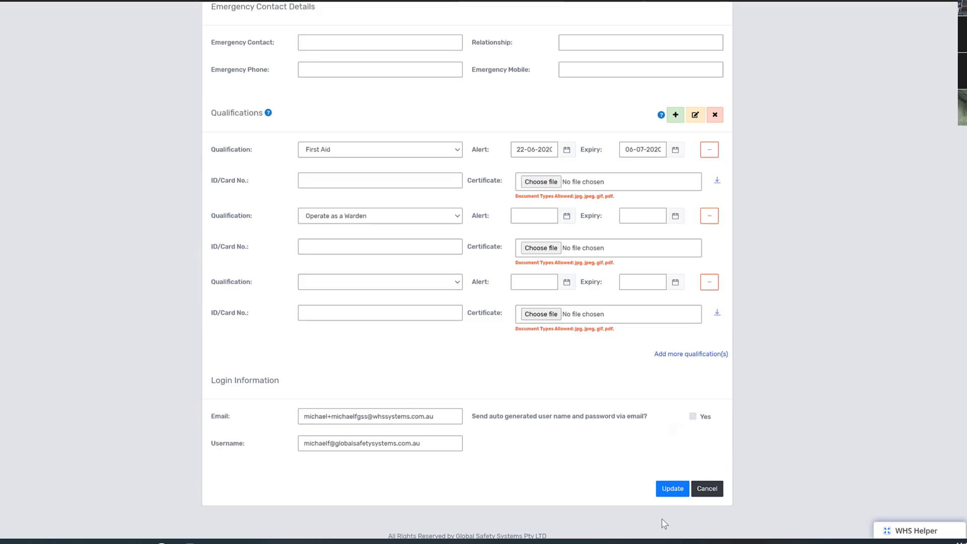
pyautogui.click(716, 492)
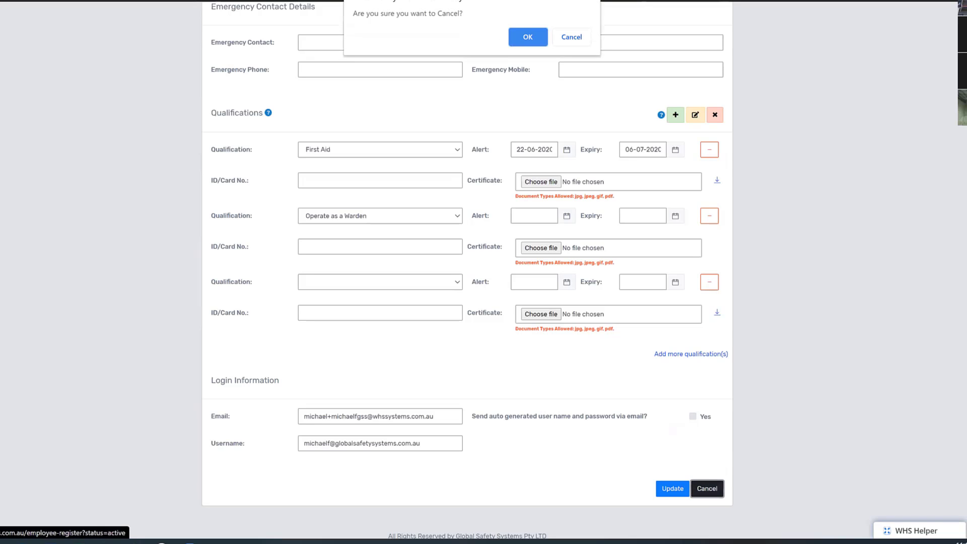
pyautogui.click(517, 36)
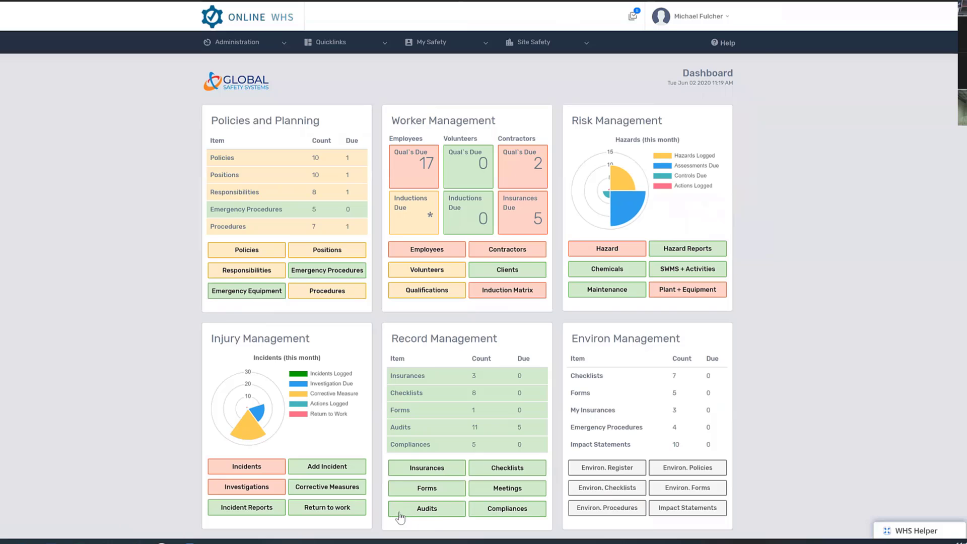
# Step: Review the Qualification Matrix of all employees, then return to the dashboard
pyautogui.click(424, 292)
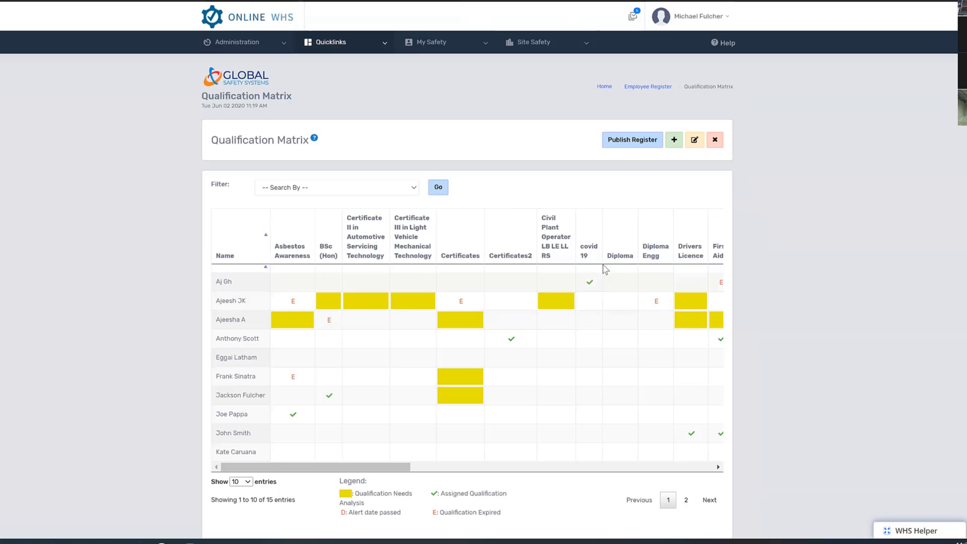
pyautogui.click(604, 87)
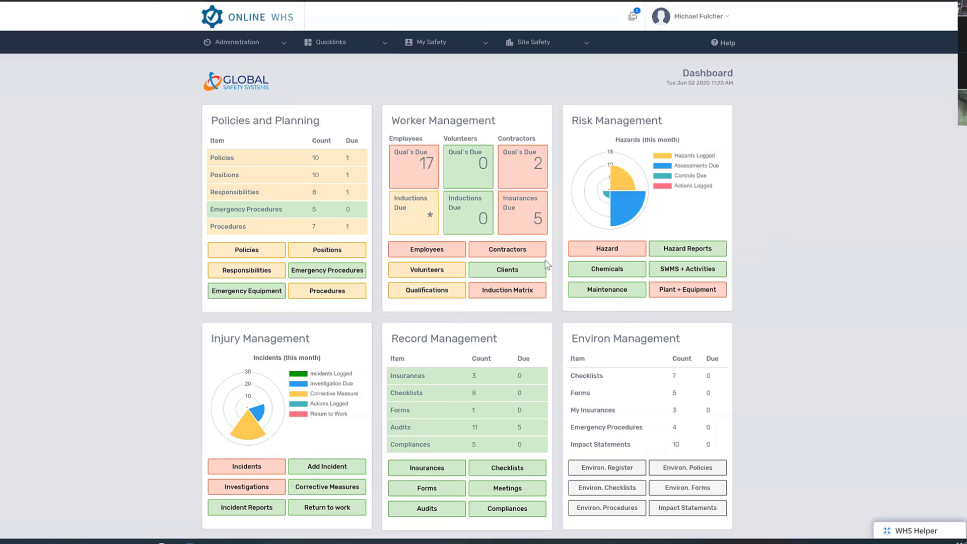
pyautogui.click(534, 43)
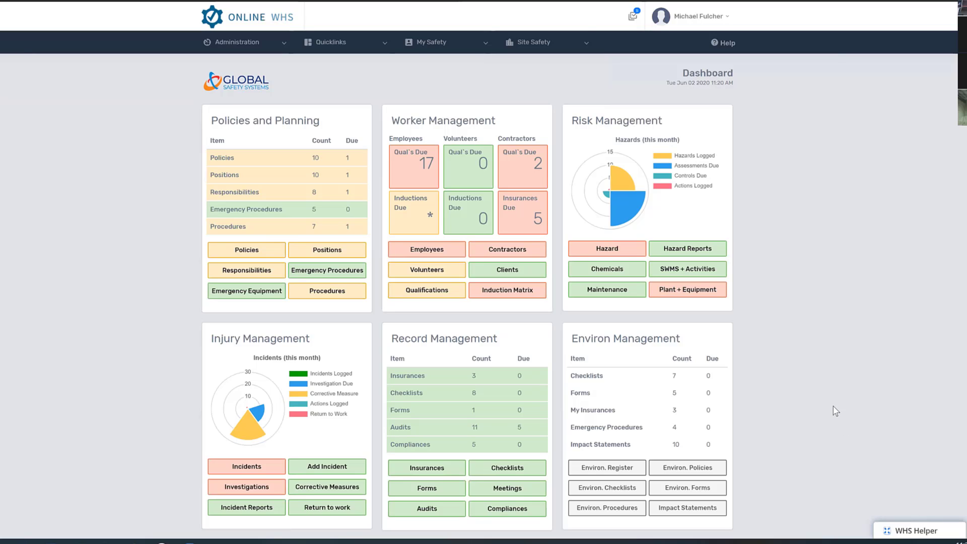
# Step: Show the WHS Helper's tasks and expand the Online WHS Training course
pyautogui.click(902, 528)
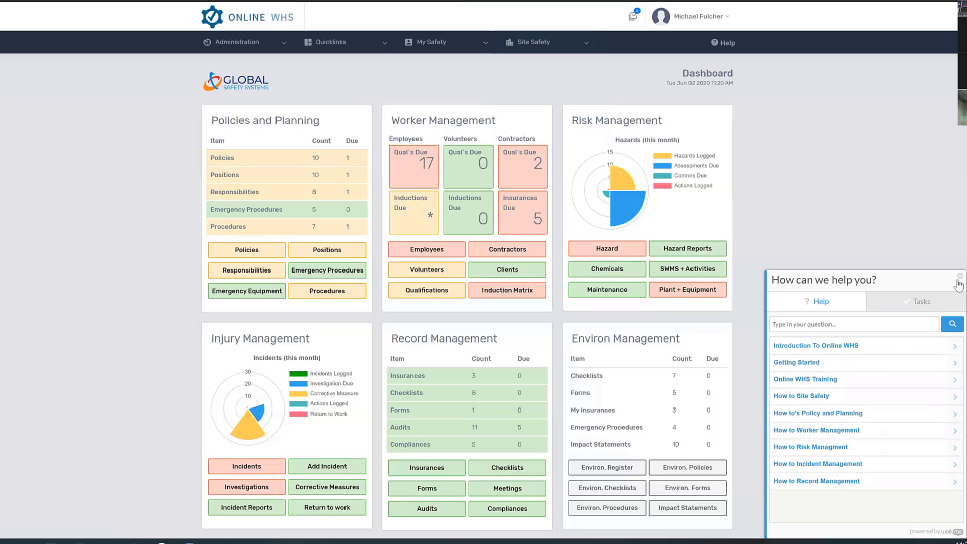
pyautogui.click(920, 301)
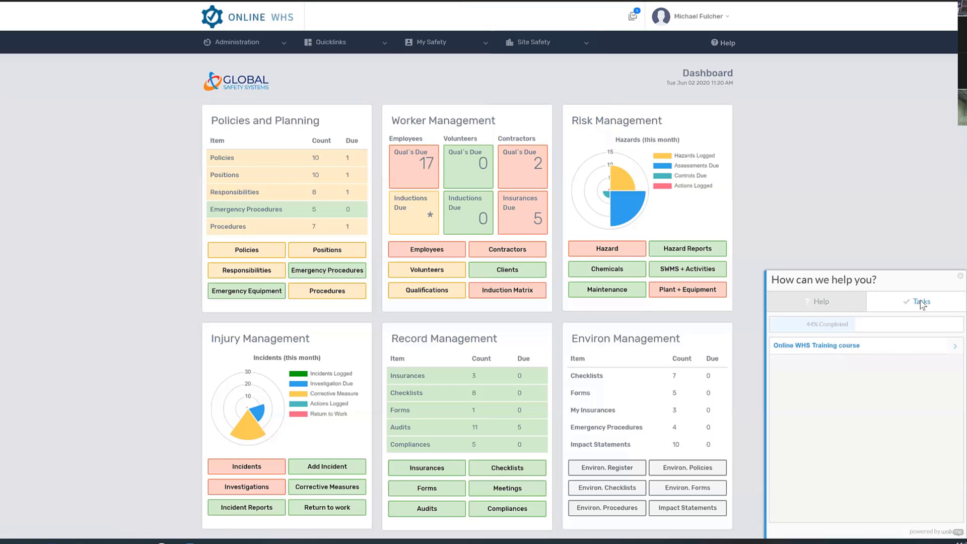
pyautogui.click(821, 348)
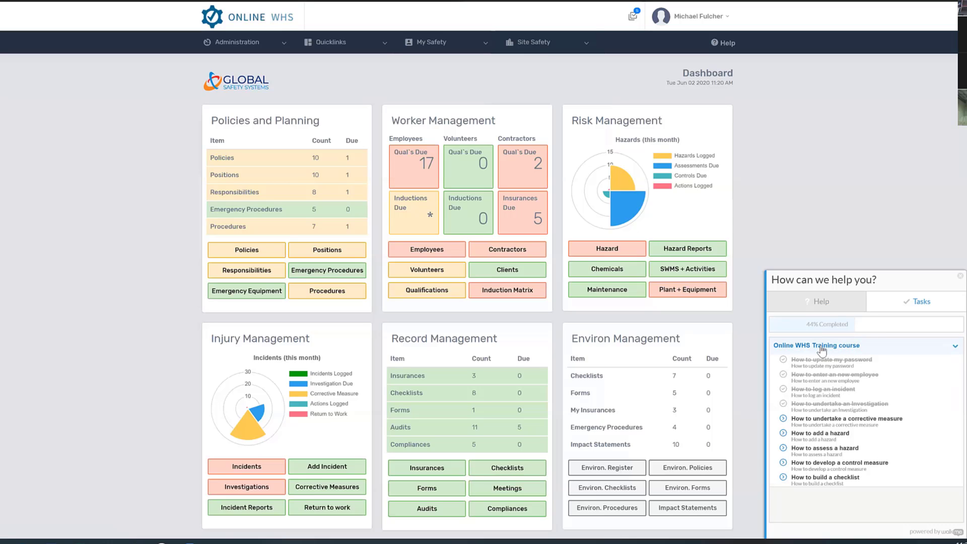